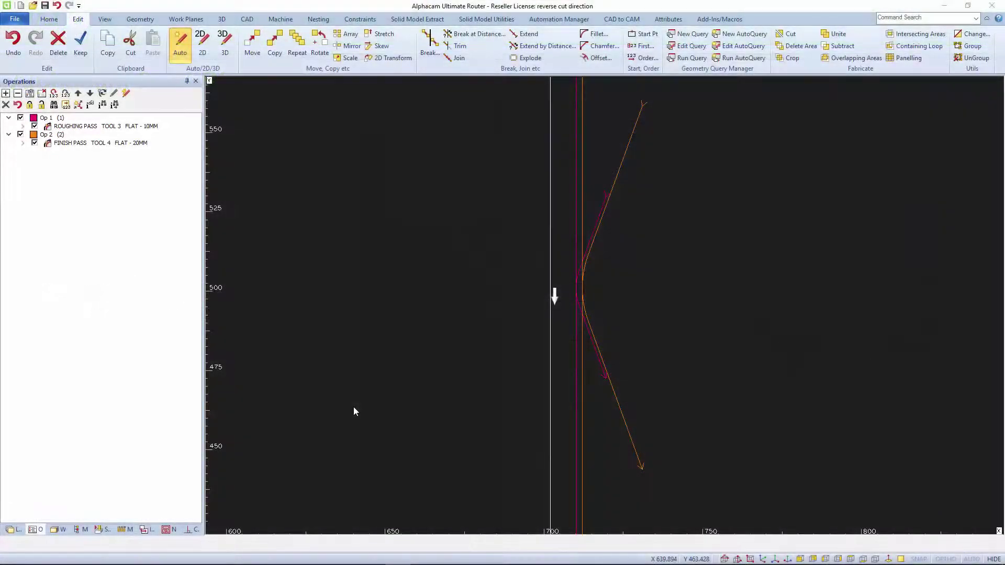
# Step: Turn on Reverse Cut Direction for the FINISH PASS operation, then view the part in Iso
pyautogui.click(96, 146)
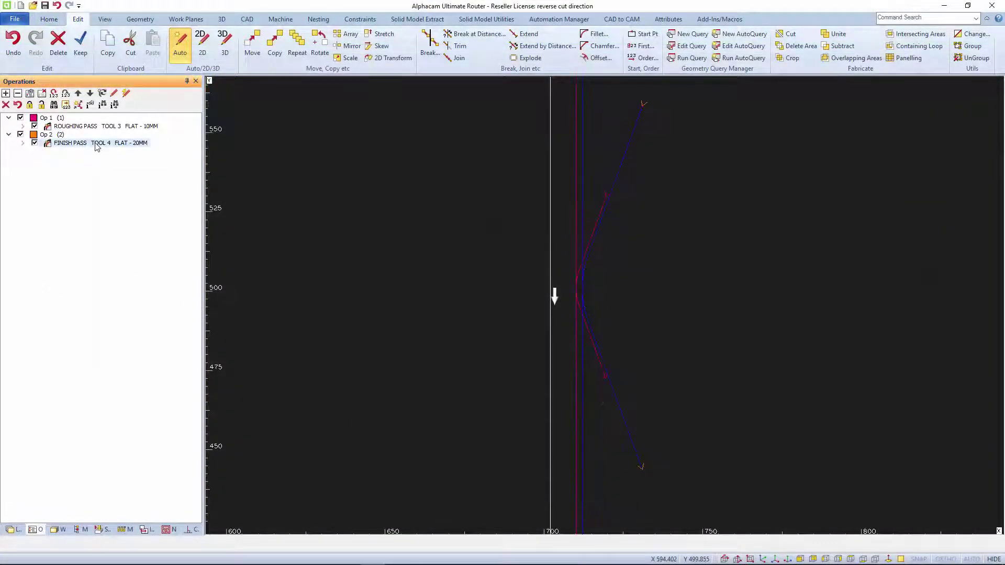
pyautogui.rightClick(97, 147)
pyautogui.click(114, 150)
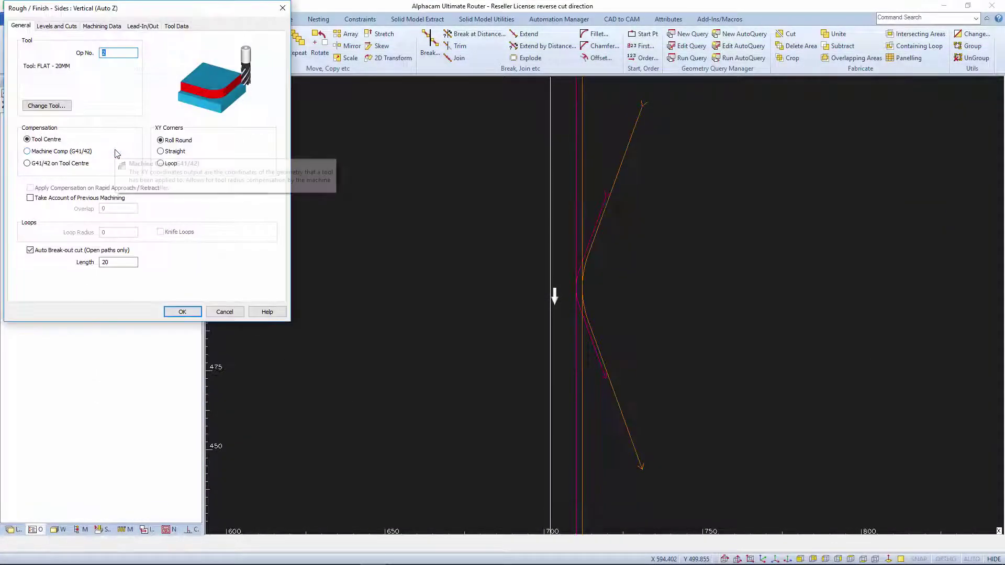
pyautogui.click(103, 26)
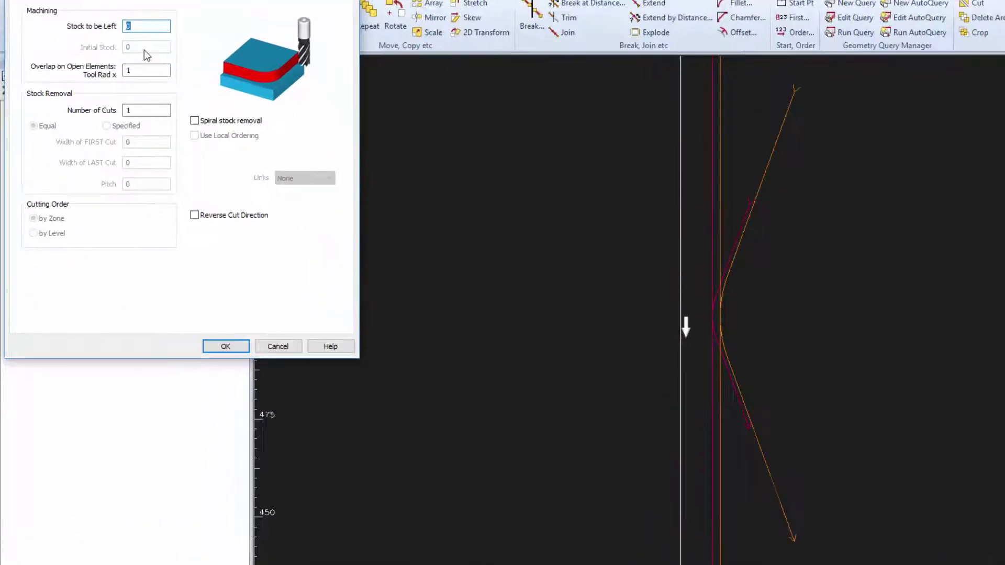
pyautogui.click(213, 215)
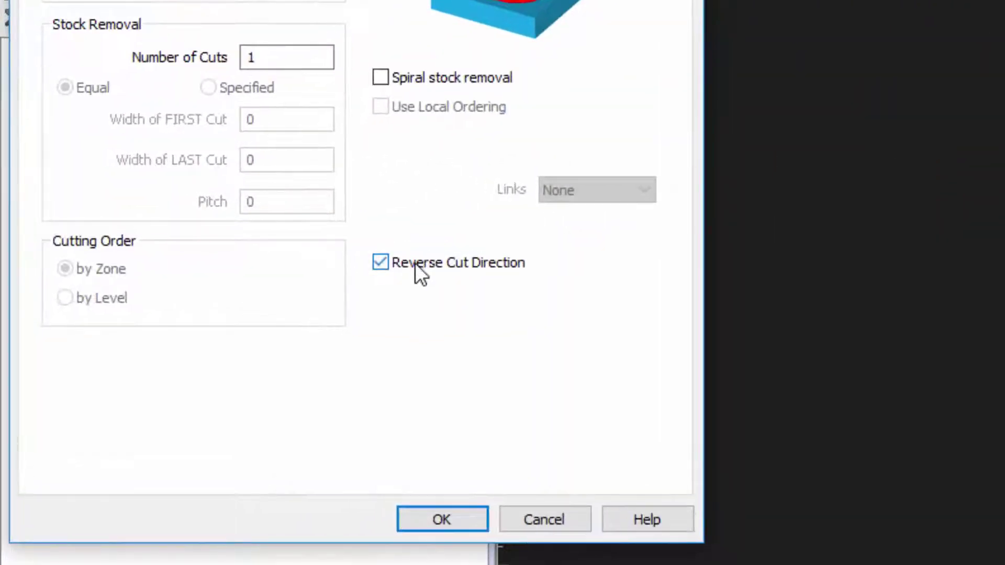
pyautogui.click(441, 519)
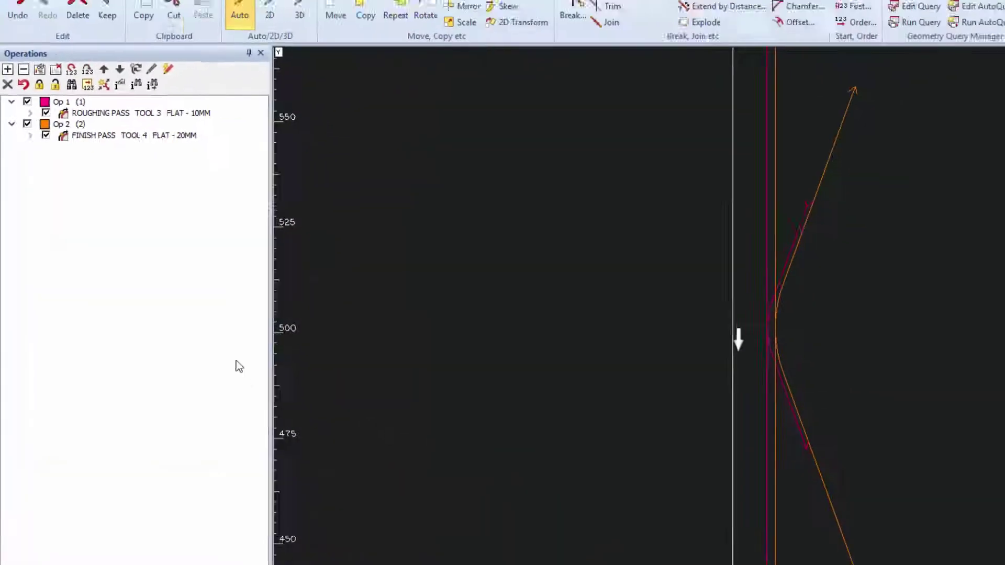
pyautogui.click(763, 559)
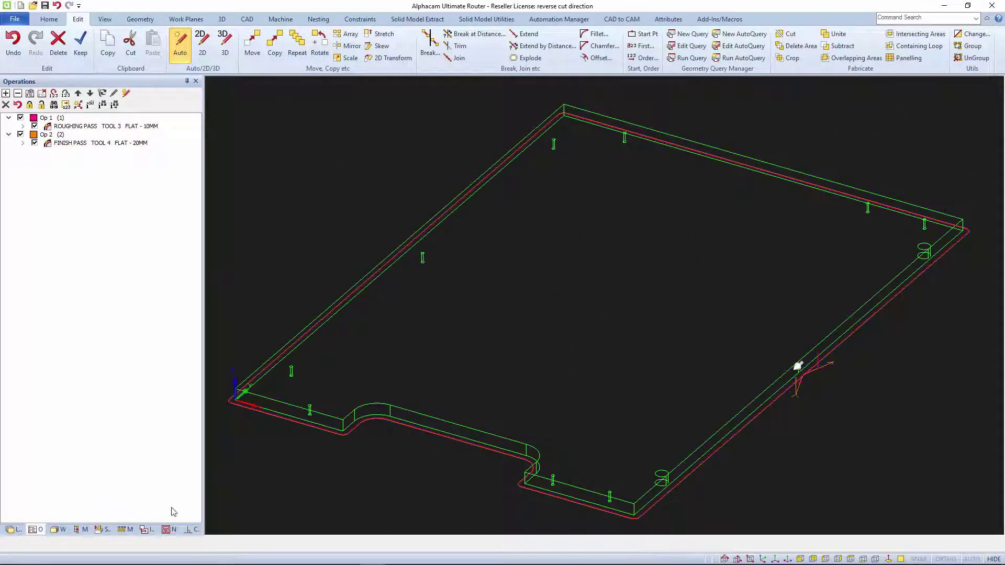
# Step: Play the solid simulation of the roughing and finish passes from the Solid Simulation panel
pyautogui.click(100, 530)
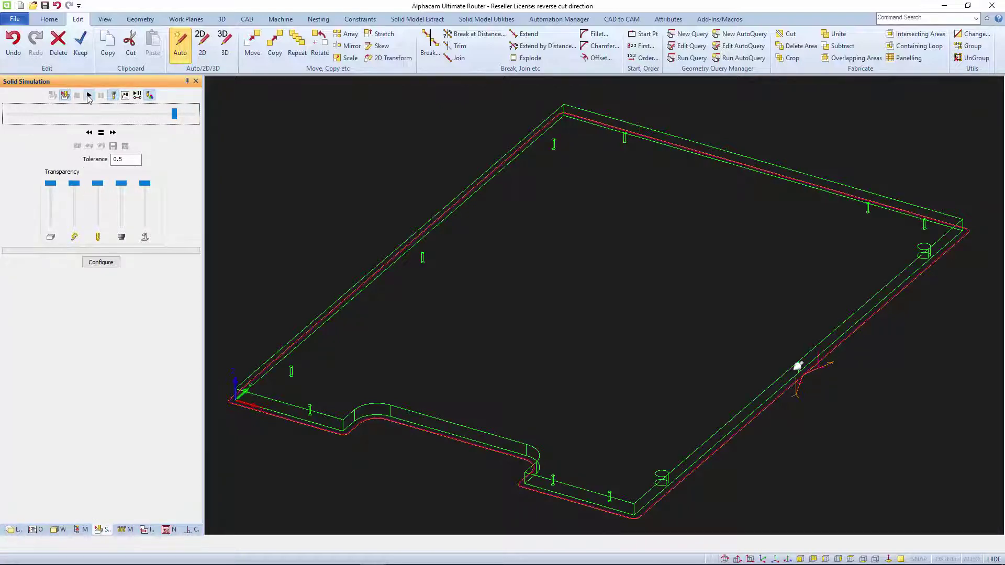
pyautogui.click(89, 95)
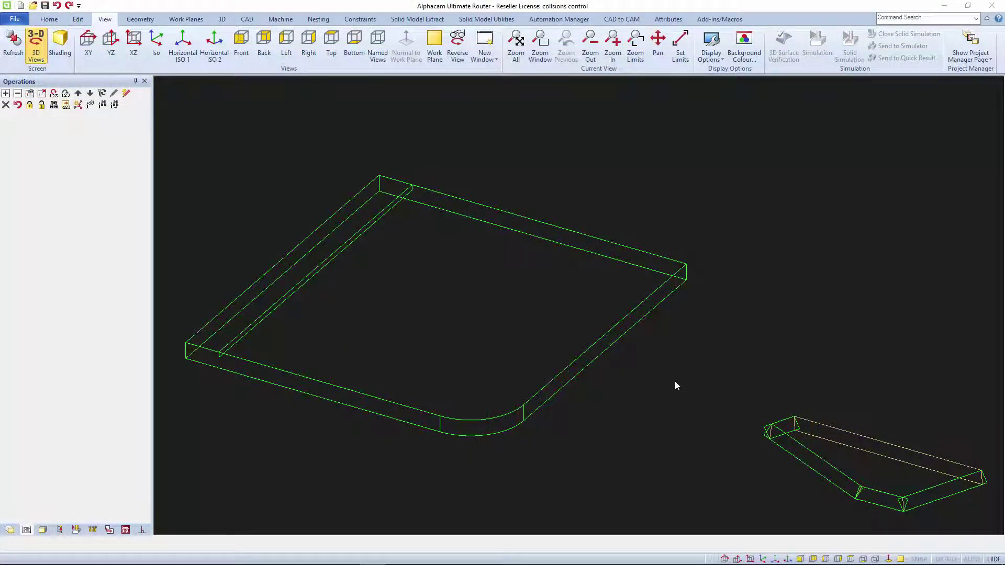
# Step: Apply the sawing machining style to all geometries, then switch to the XY plan view
pyautogui.click(60, 530)
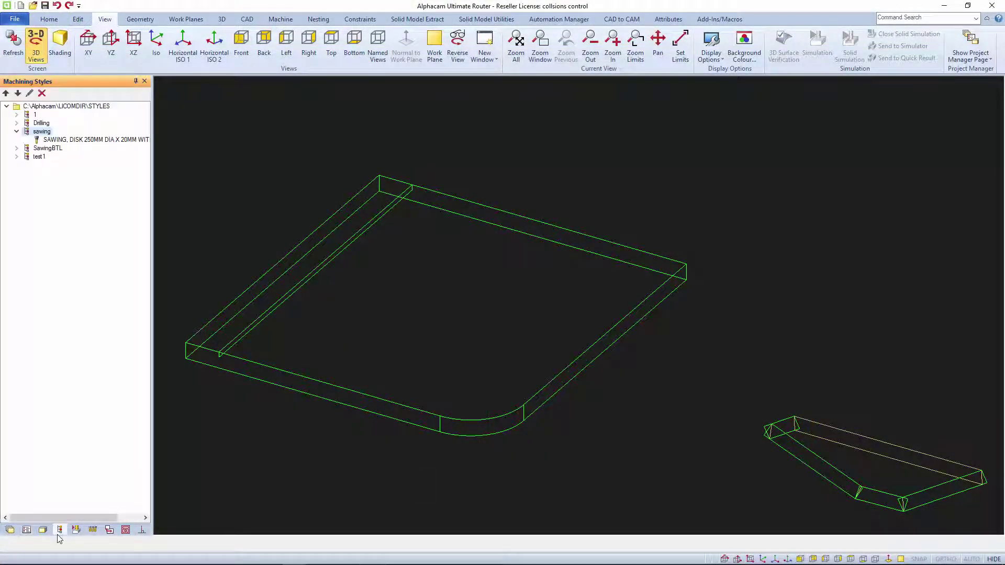
pyautogui.rightClick(42, 133)
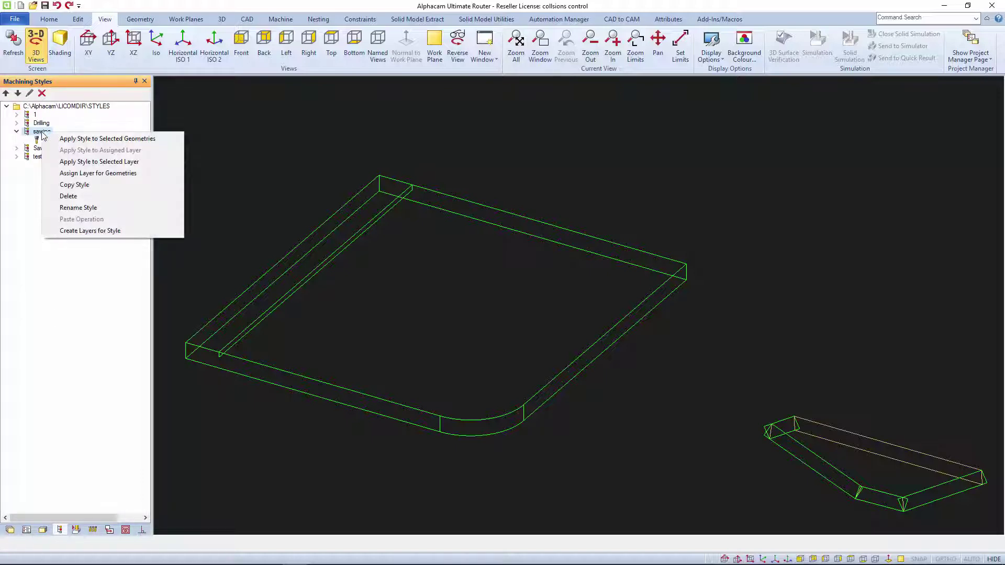
pyautogui.click(72, 139)
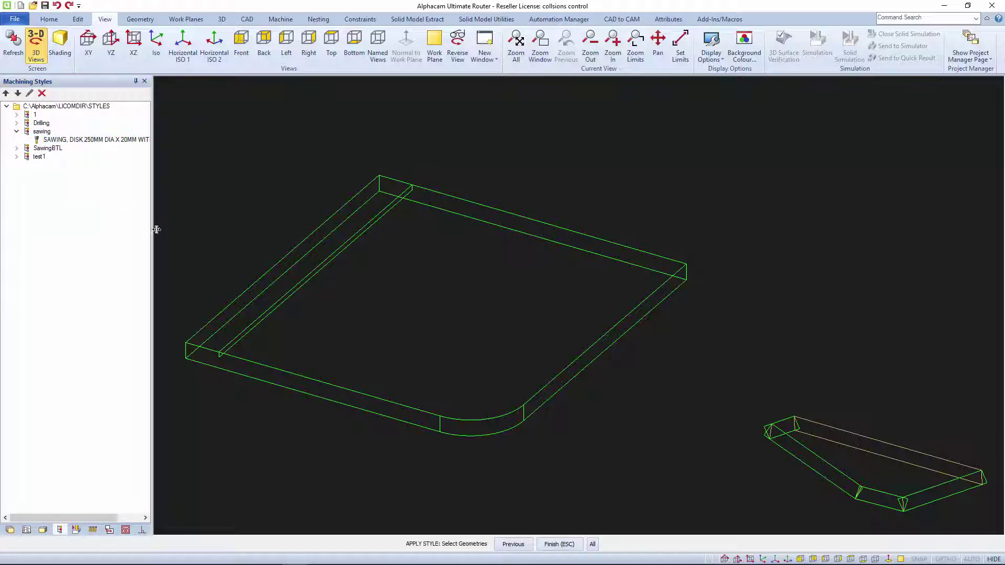
pyautogui.click(593, 545)
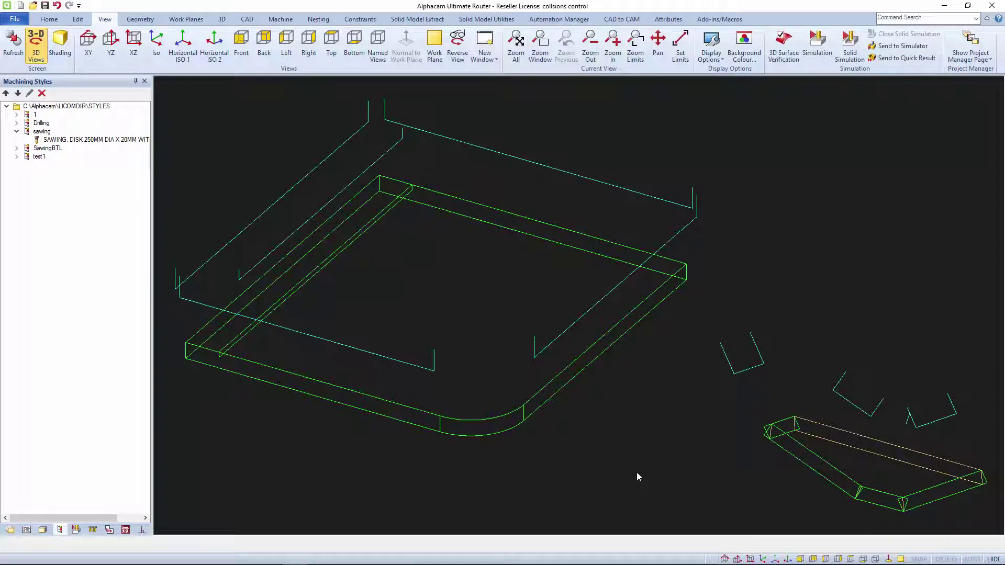
pyautogui.click(725, 560)
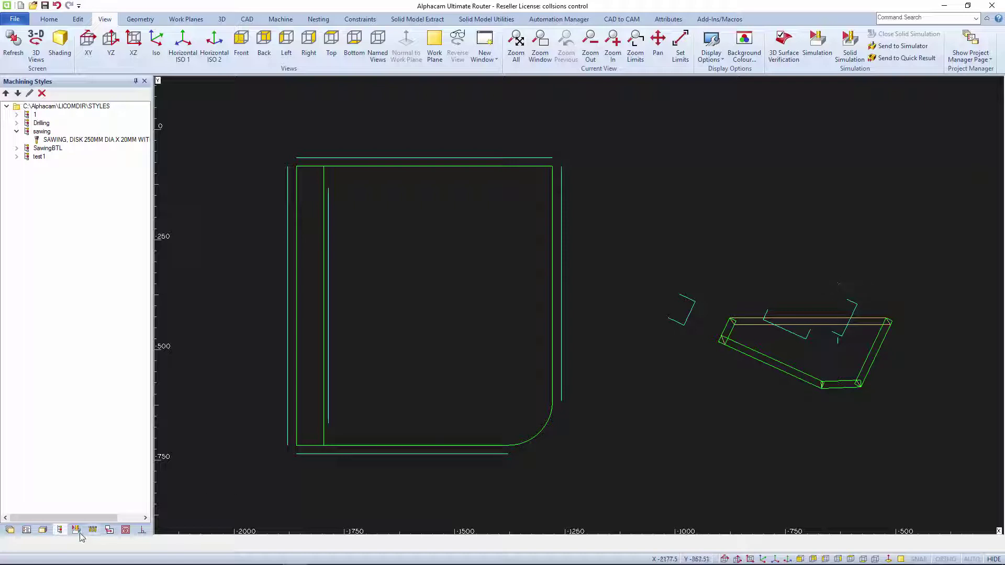
# Step: Set the first SAWING operation's Machining Data foul avoidance to Avoid none
pyautogui.click(27, 530)
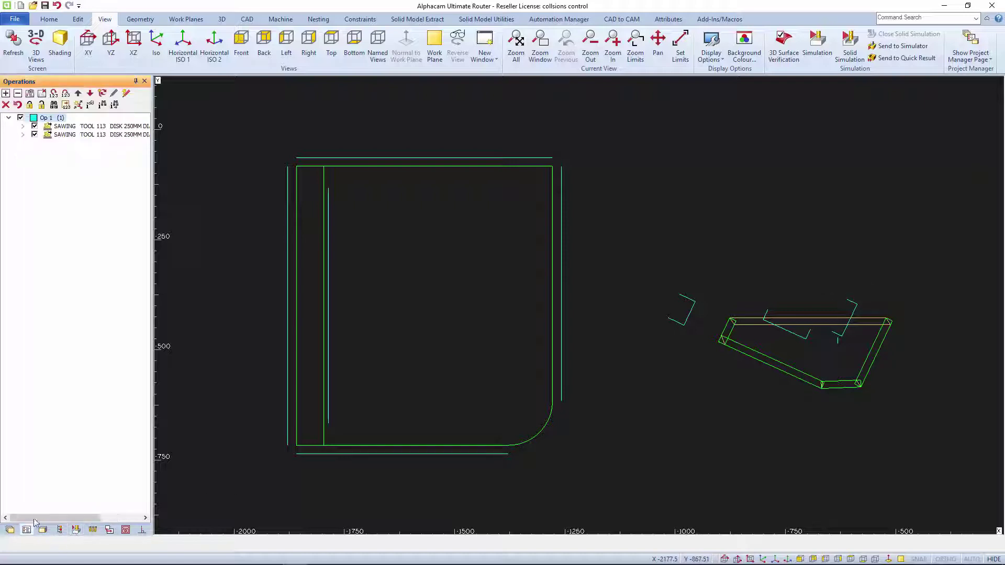
pyautogui.rightClick(117, 129)
pyautogui.click(140, 132)
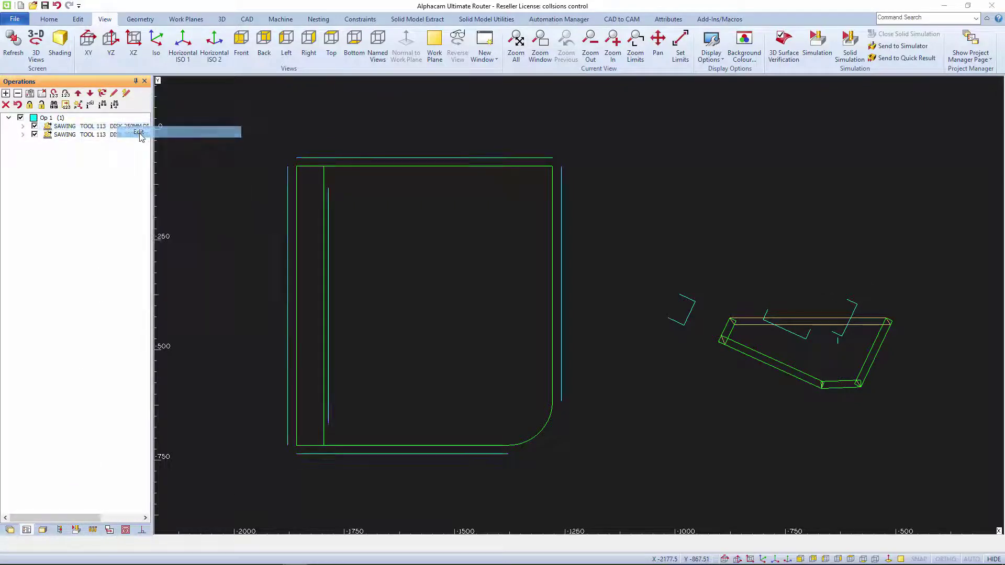
pyautogui.click(99, 25)
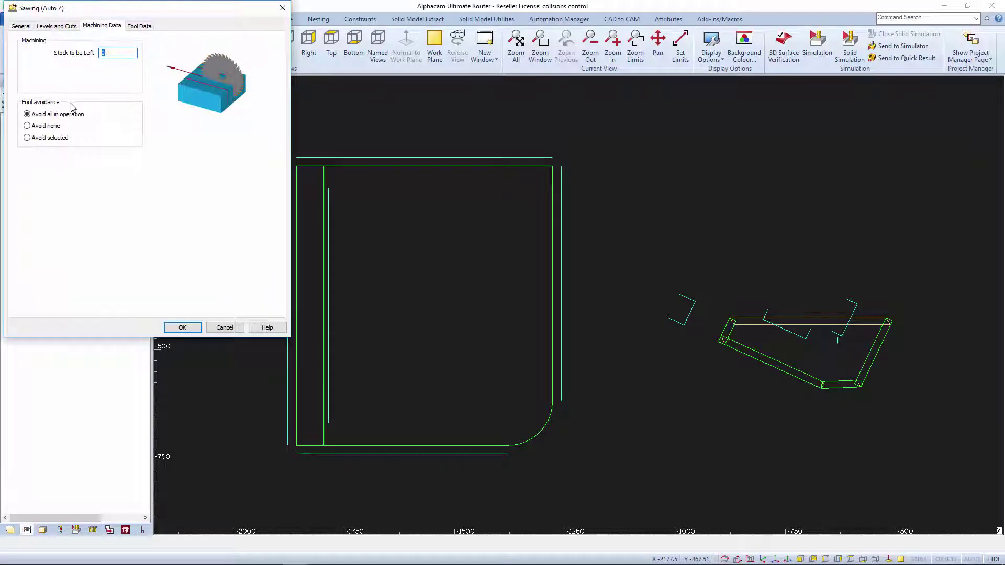
pyautogui.click(48, 126)
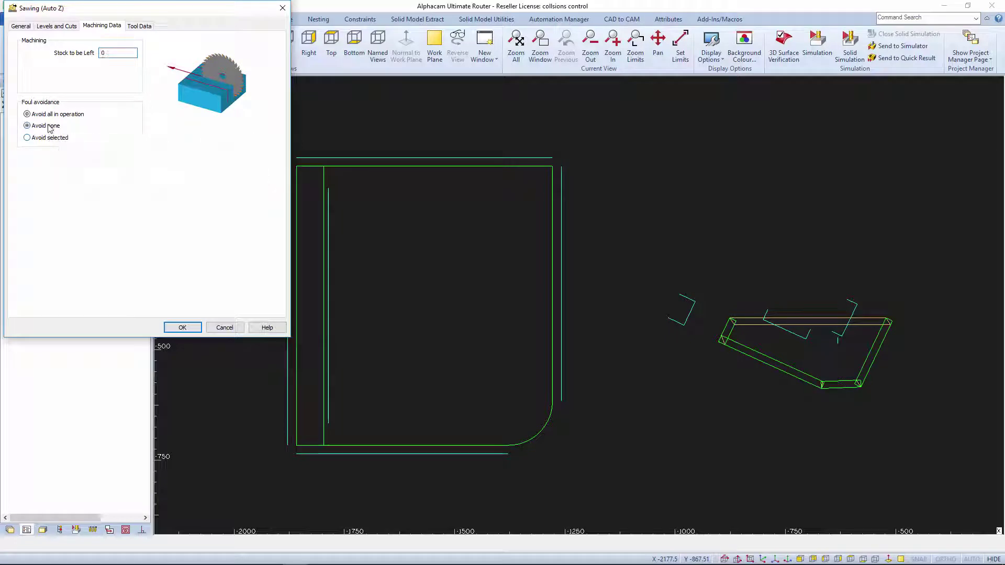
pyautogui.click(182, 328)
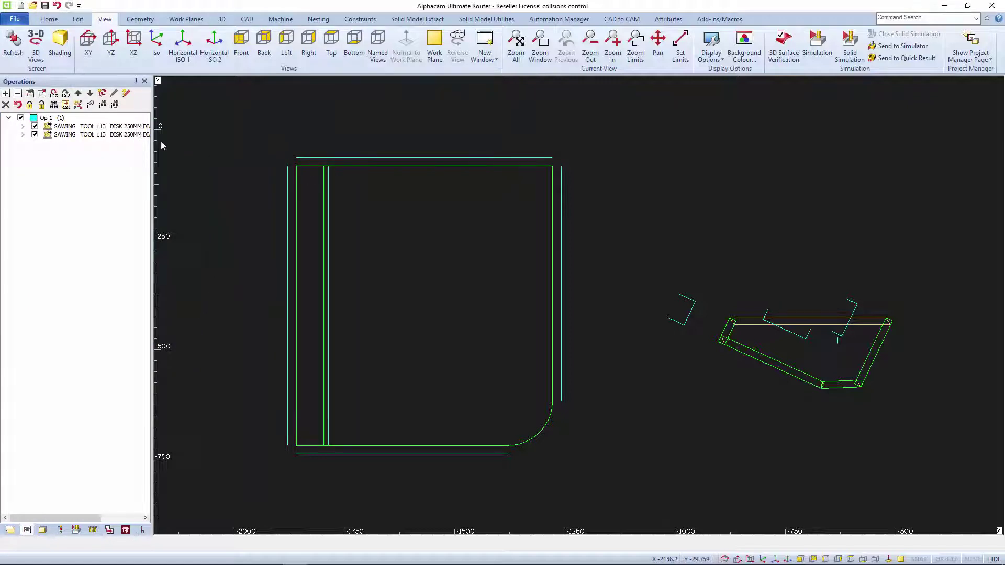
# Step: Set the second SAWING operation's Machining Data foul avoidance to Avoid none
pyautogui.rightClick(137, 135)
pyautogui.click(152, 139)
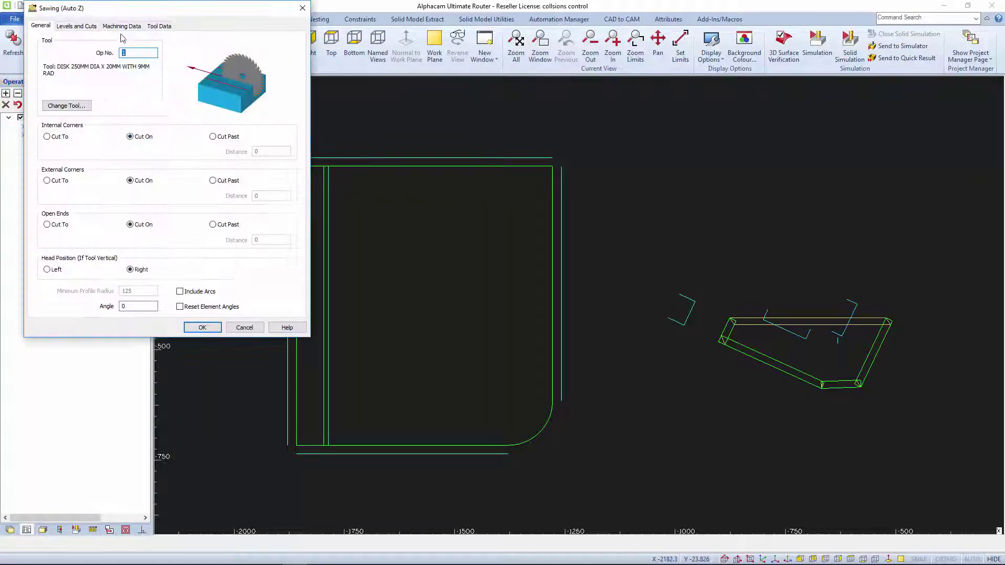
pyautogui.click(122, 27)
pyautogui.click(52, 125)
pyautogui.click(204, 328)
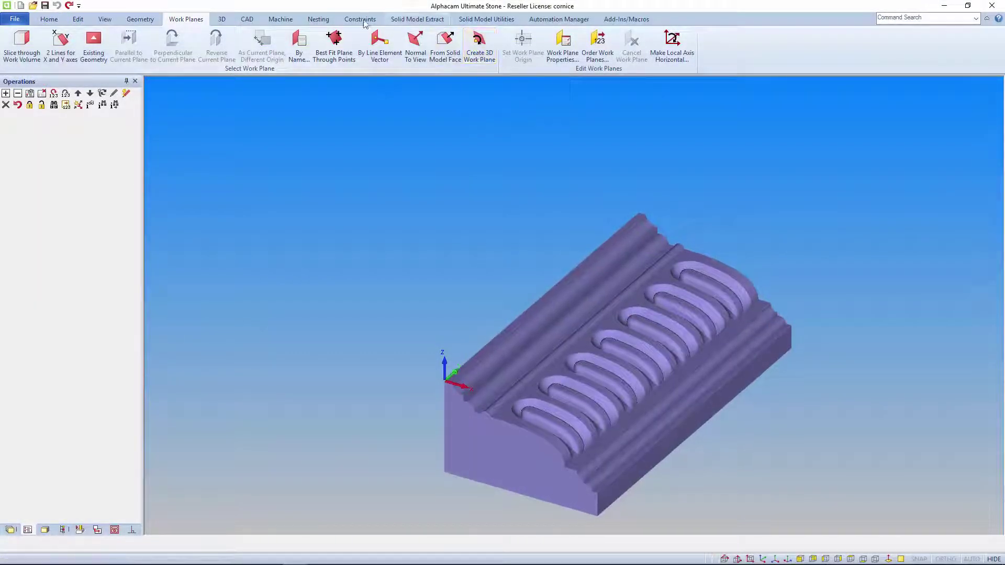
# Step: Select the Ball End 10mm tool from the tool library
pyautogui.click(281, 20)
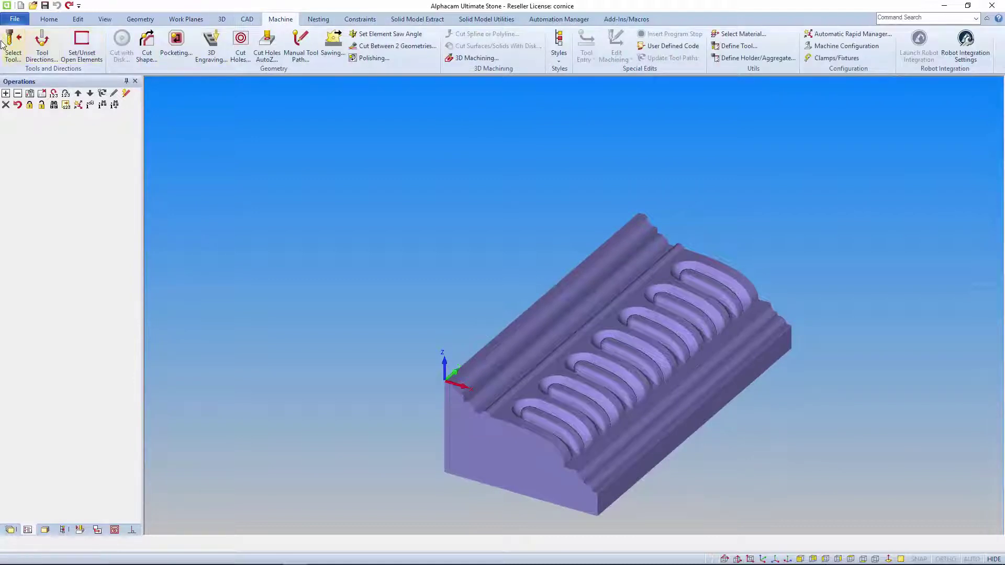
pyautogui.click(20, 52)
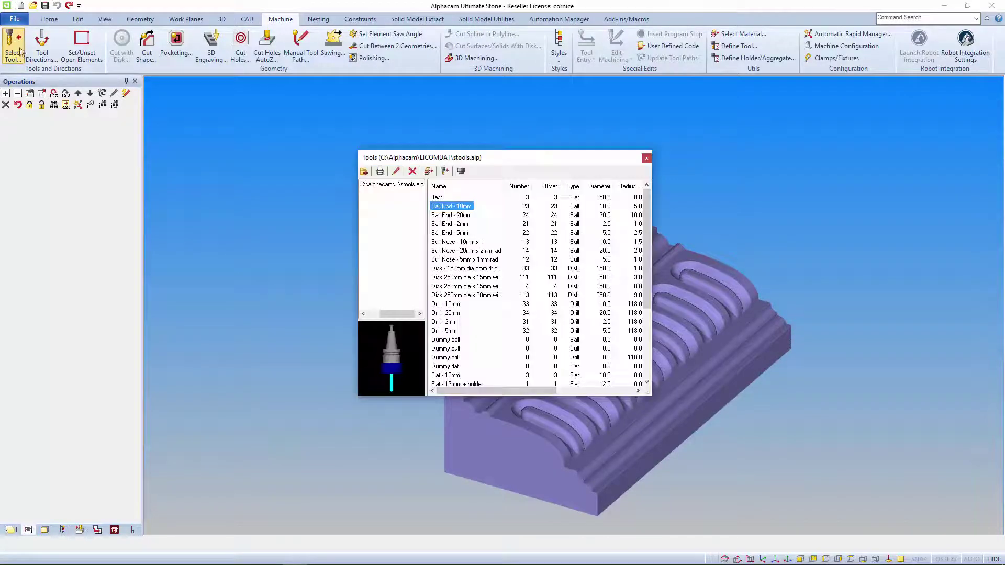
pyautogui.doubleClick(446, 206)
# Step: Start a new 3D work plane with Create 3D Work Plane
pyautogui.click(445, 207)
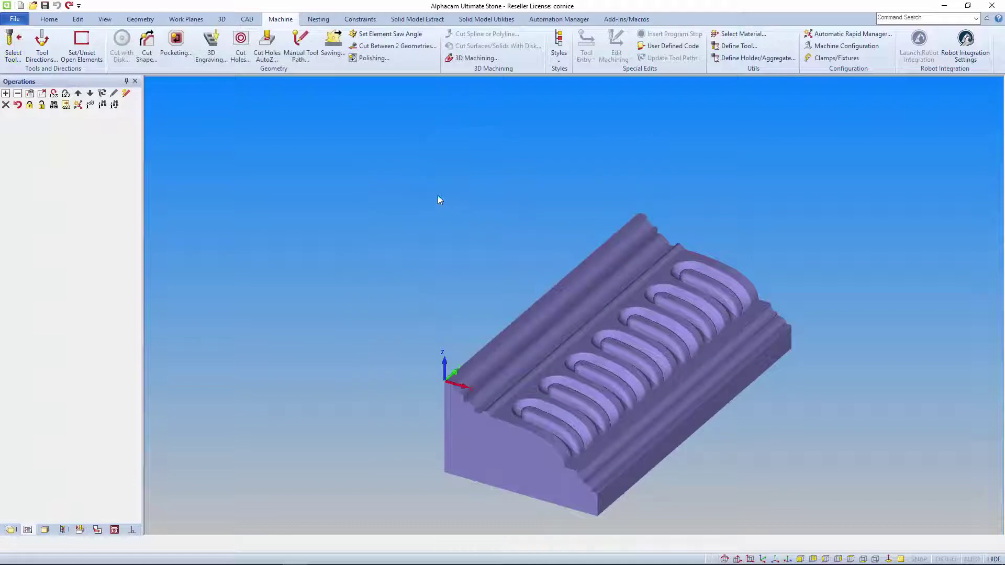
pyautogui.click(186, 19)
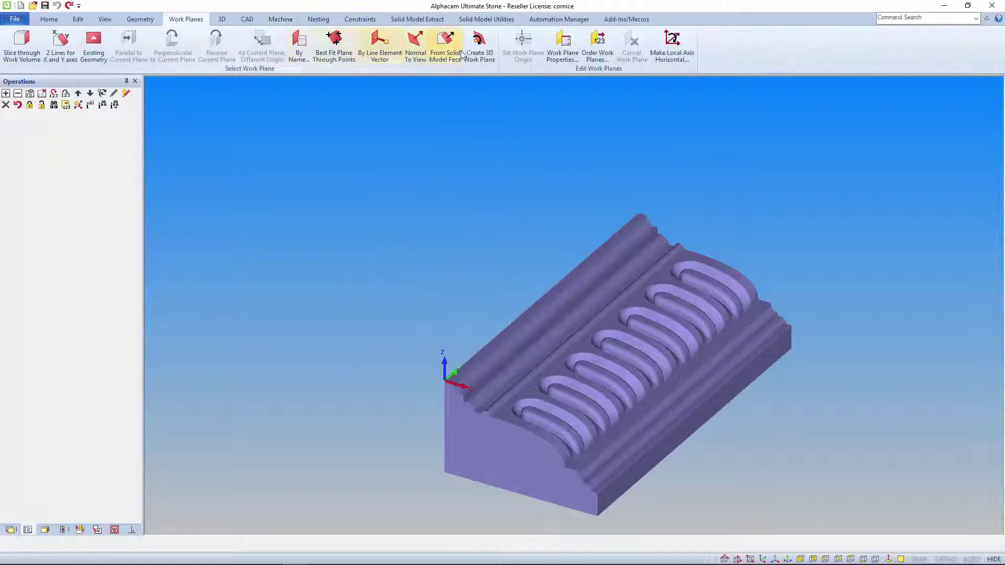
pyautogui.click(479, 45)
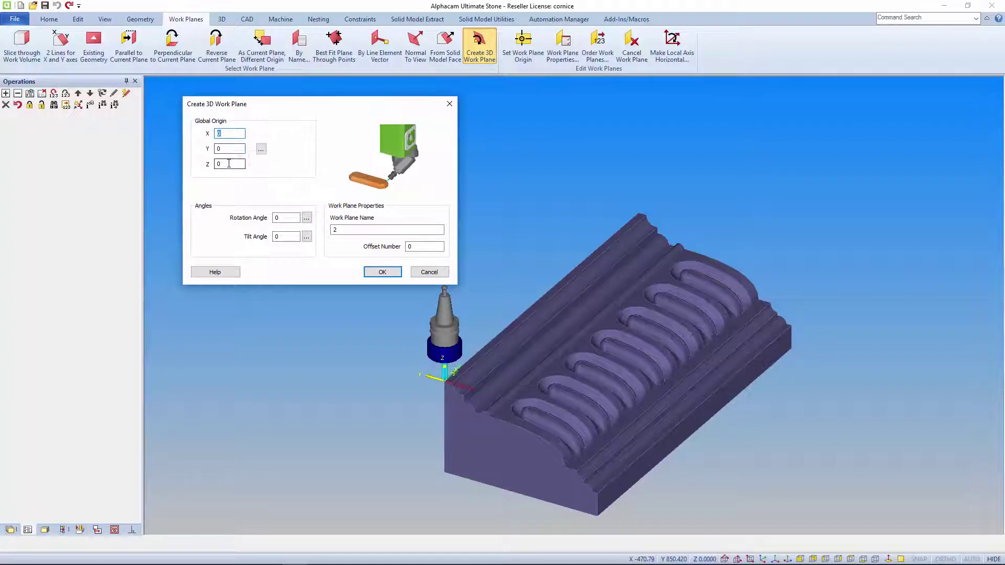
# Step: Place the work plane origin at the edge mid-point and tilt it 63.8561° to the sloping face
pyautogui.click(261, 150)
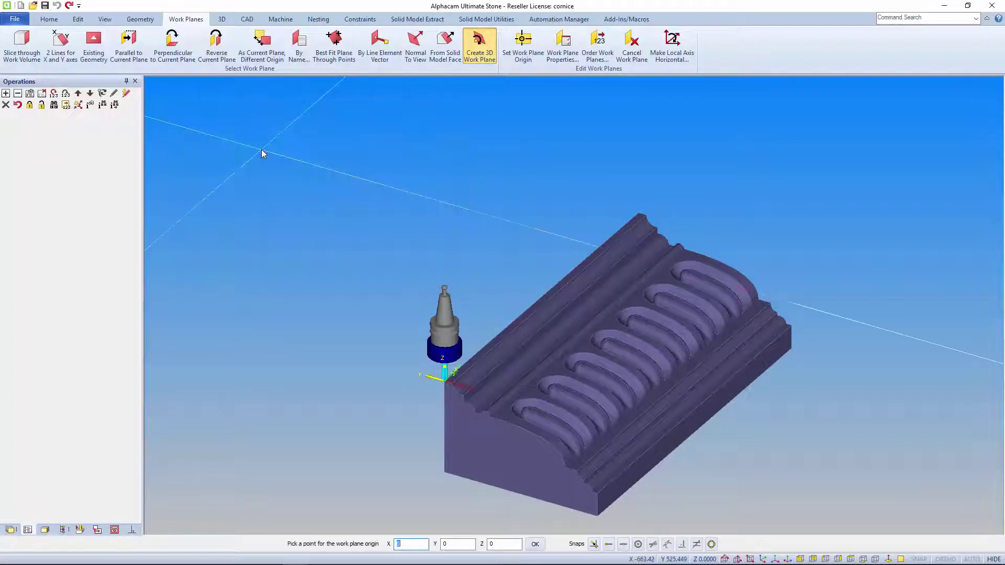
pyautogui.click(623, 544)
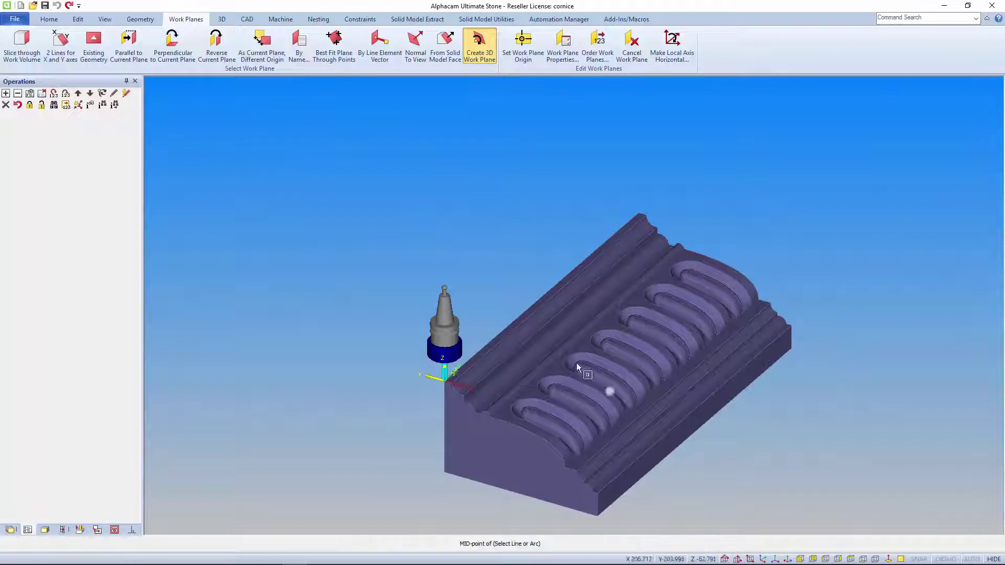
pyautogui.click(555, 295)
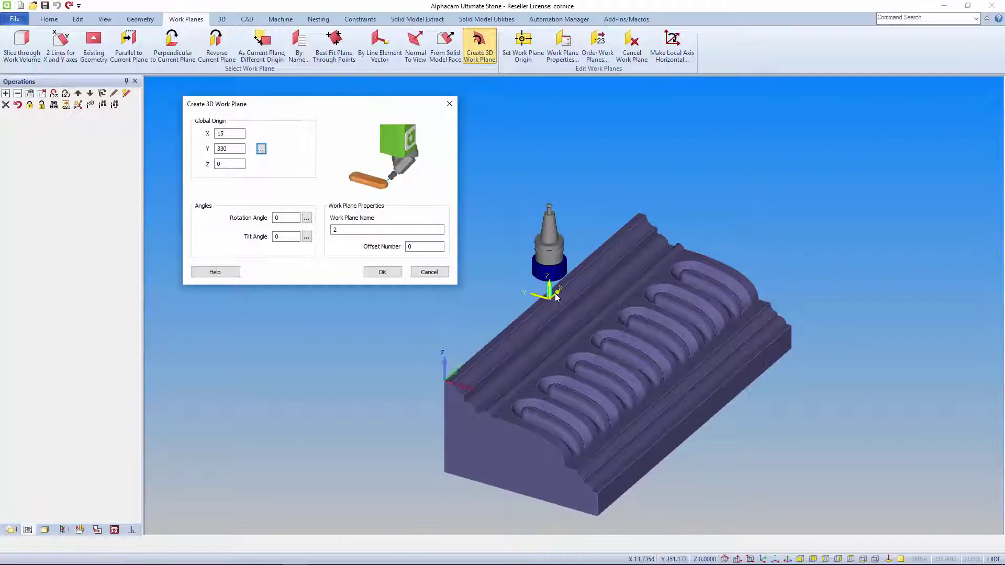
pyautogui.click(307, 237)
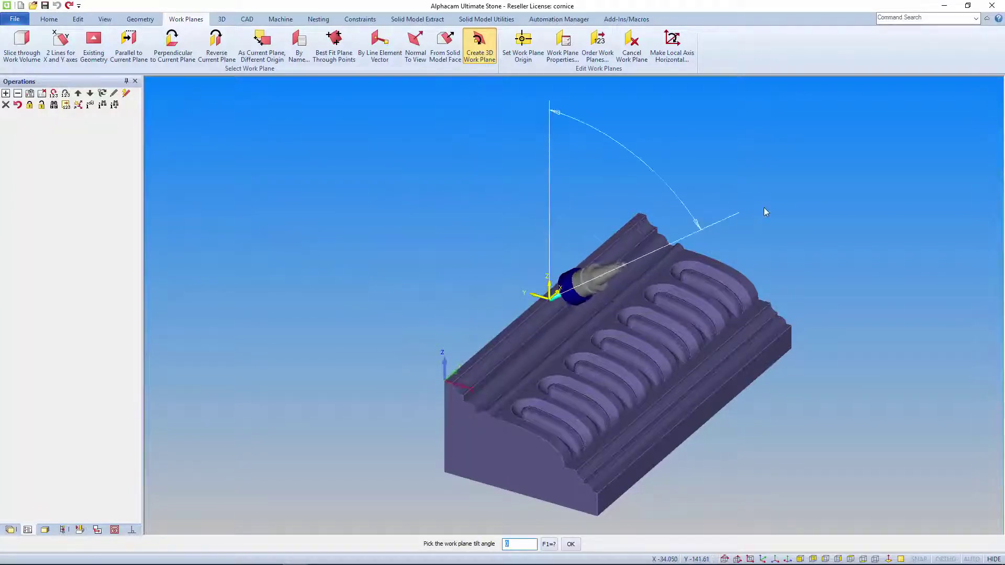
pyautogui.click(821, 245)
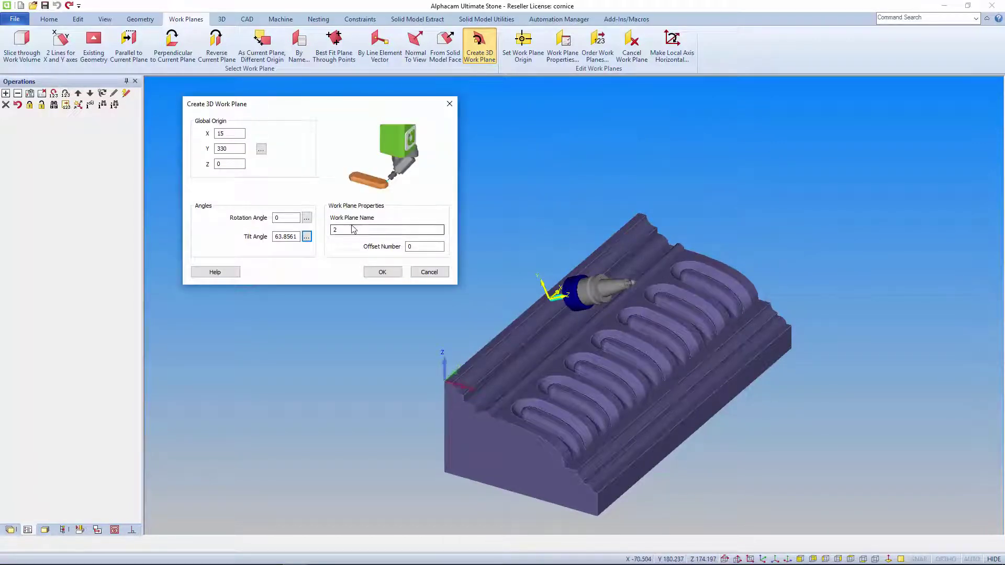
# Step: Pick the rotation angle, name the work plane 123, and create it
pyautogui.click(307, 217)
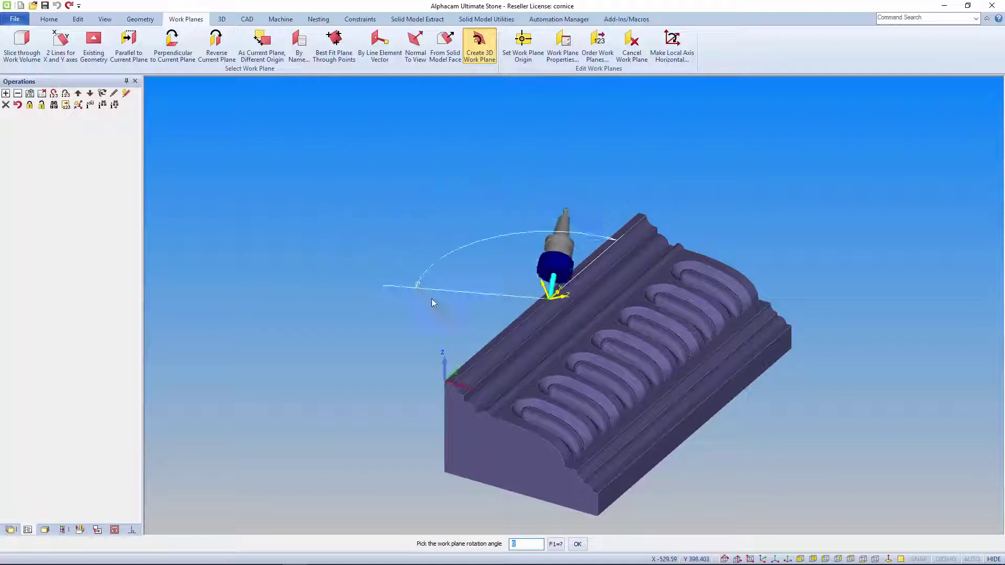
pyautogui.click(394, 296)
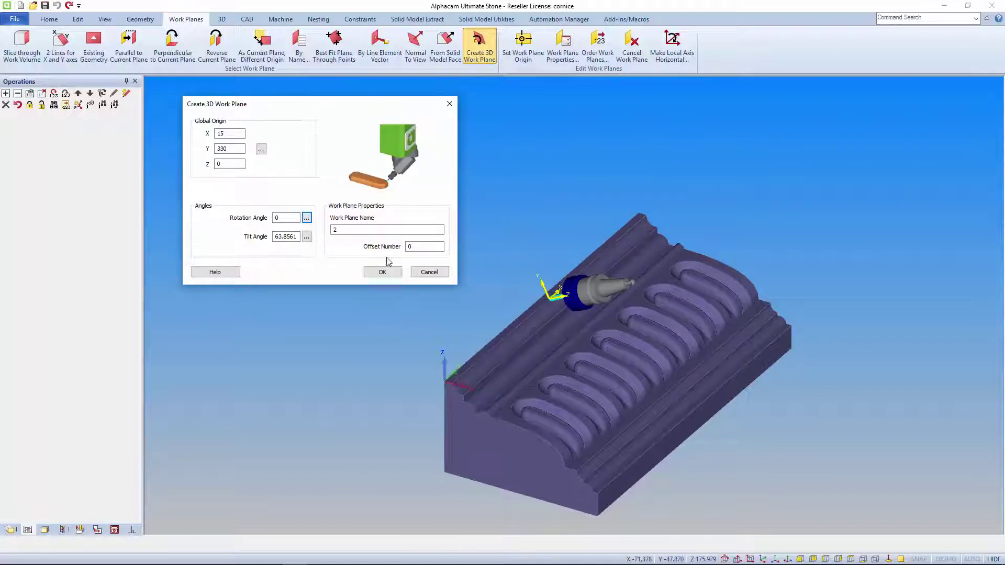
pyautogui.doubleClick(384, 231)
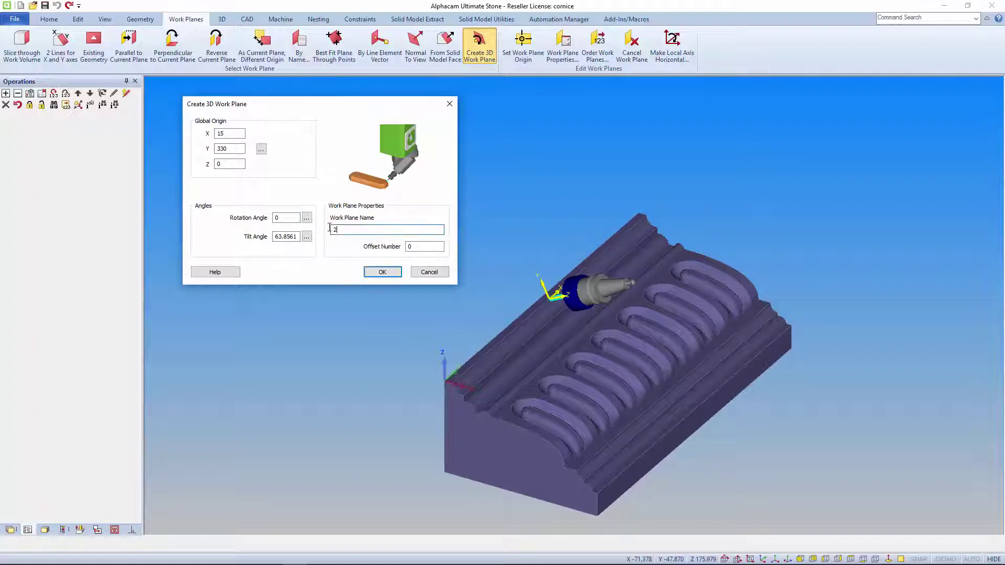
pyautogui.write('123')
pyautogui.press('Tab')
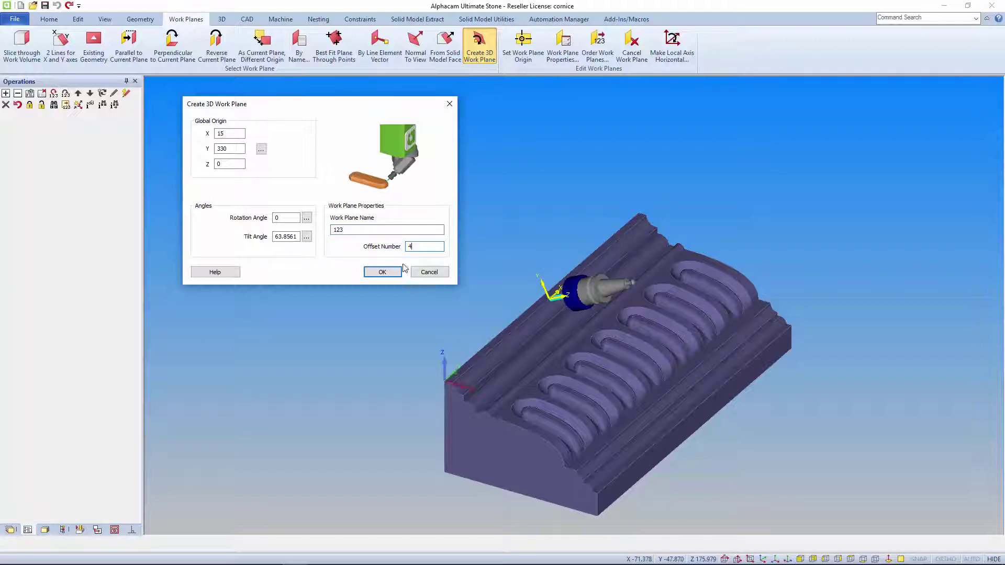
pyautogui.click(395, 274)
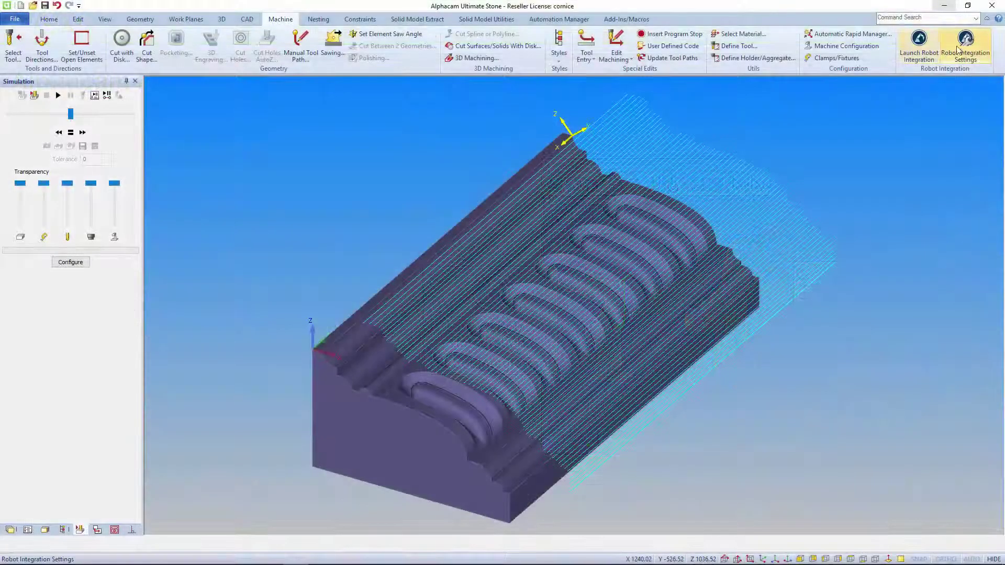
# Step: Target the KUKA-KR-210-2-3100.rdk station and export the toolpaths to RoboDK as cornice.rdk
pyautogui.click(963, 46)
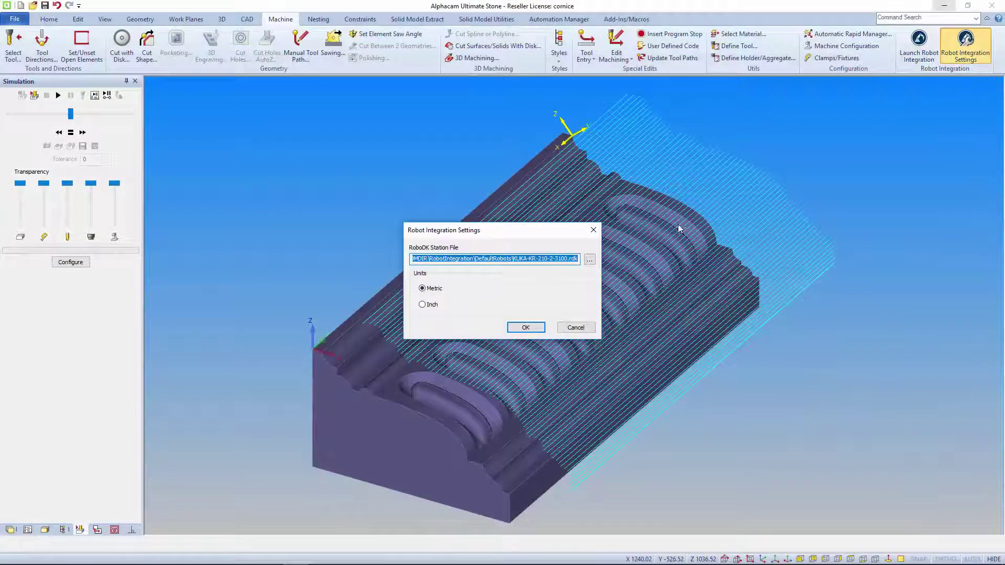
pyautogui.click(589, 260)
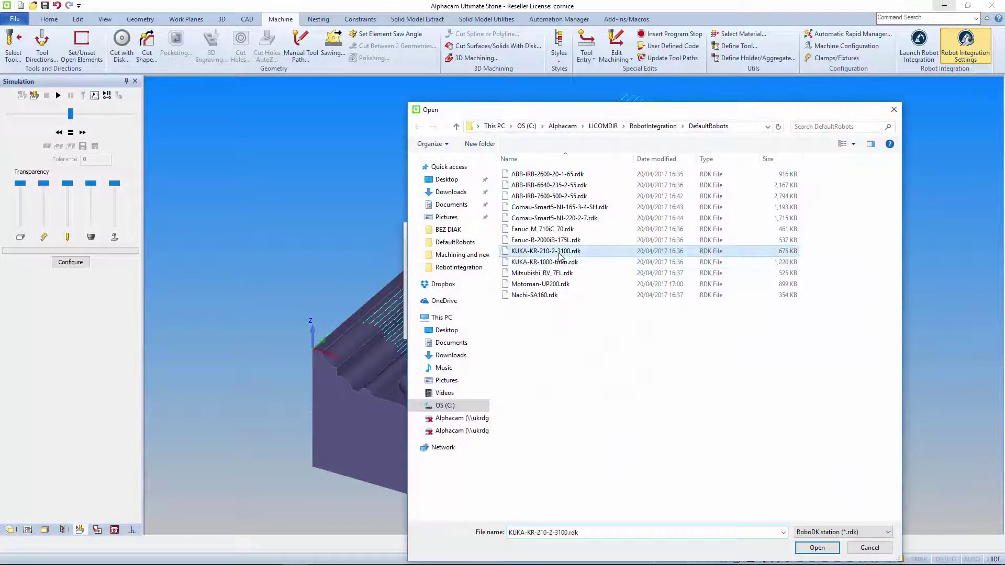
pyautogui.click(817, 548)
pyautogui.click(422, 289)
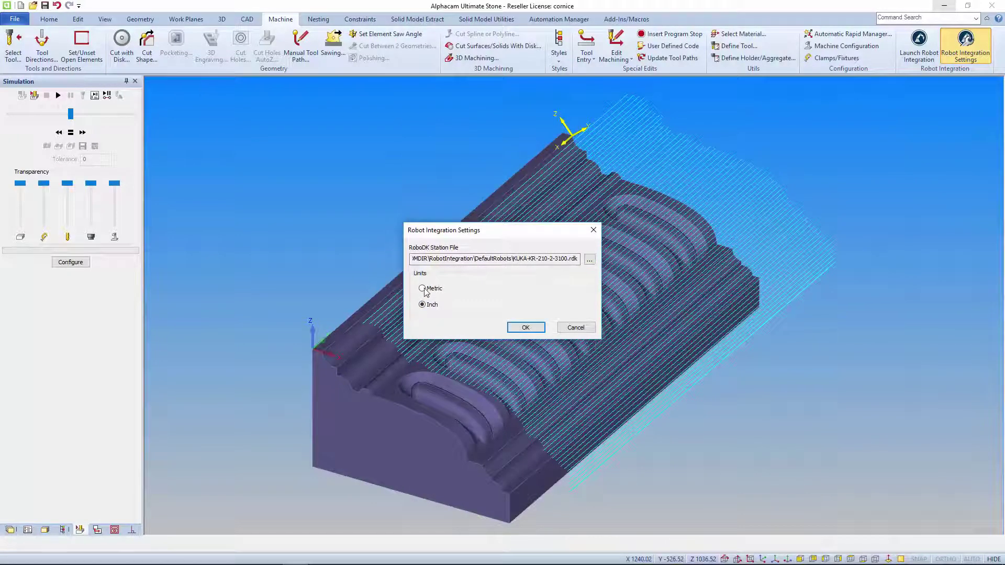
pyautogui.click(527, 328)
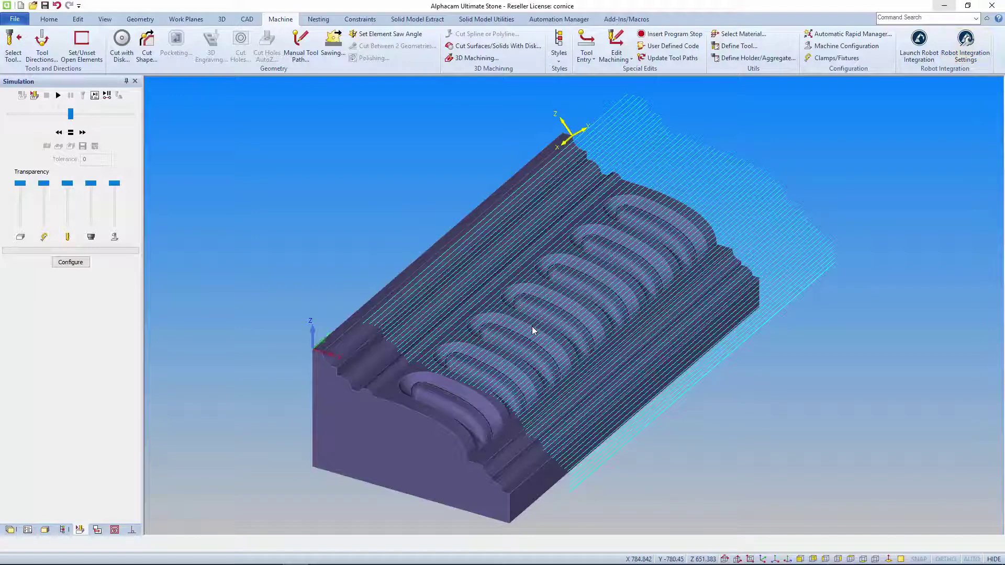
pyautogui.click(918, 53)
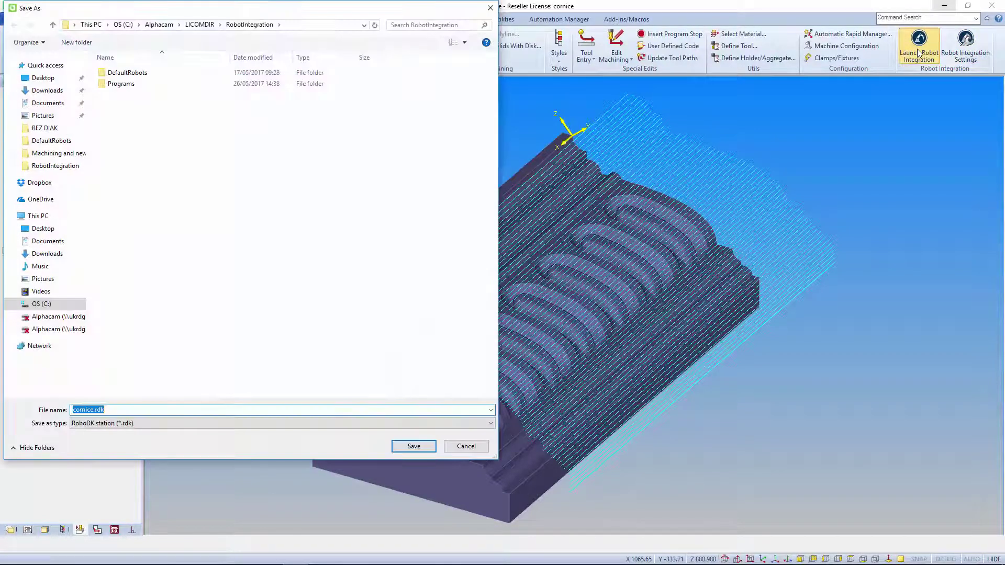
pyautogui.click(404, 445)
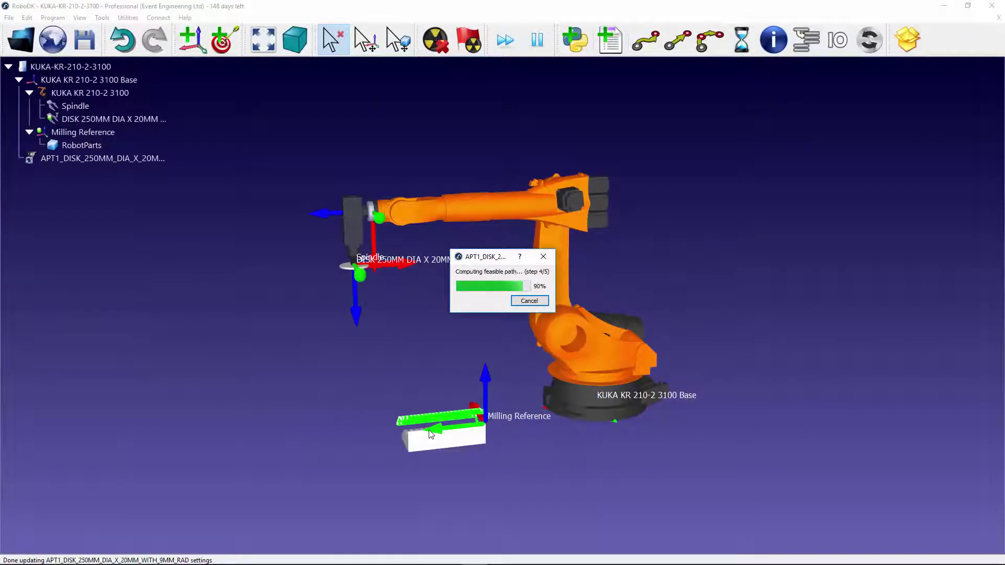
# Step: Orbit the robot station and open the APT1 Machining/welding project dialog
pyautogui.moveTo(427, 438); pyautogui.dragTo(709, 466)
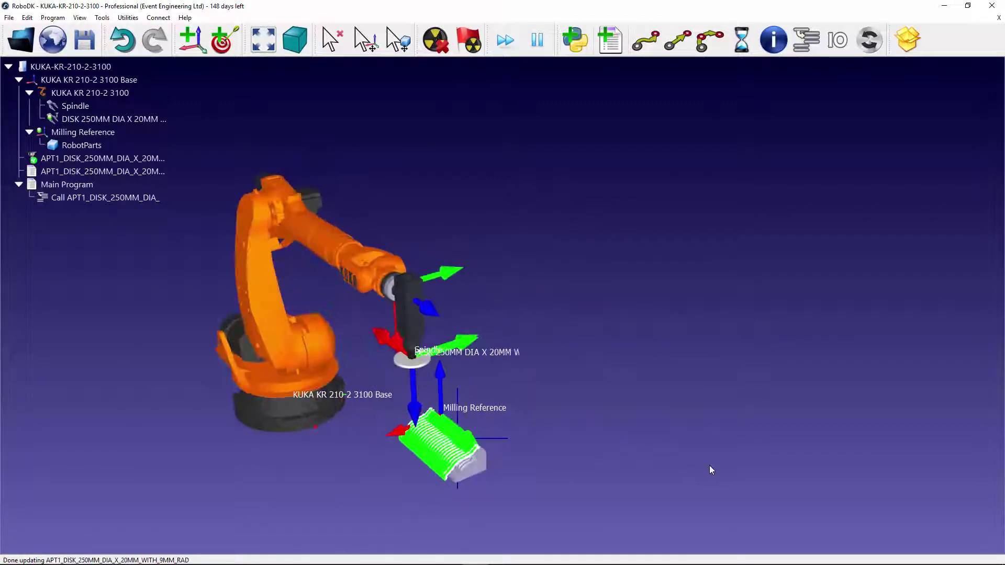
pyautogui.doubleClick(70, 156)
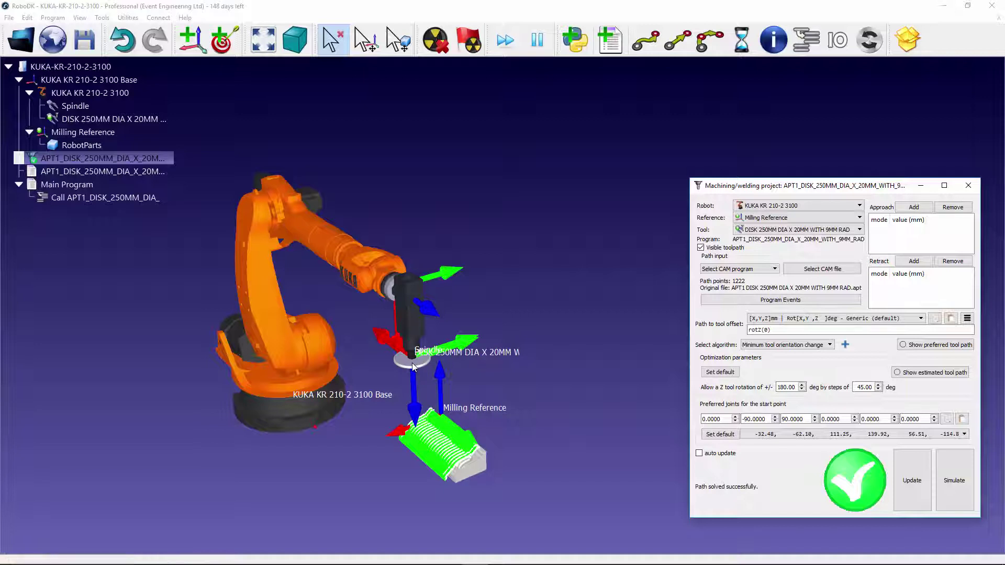
# Step: Alt-drag the Milling Reference to shift the part, toggling the estimated tool path display
pyautogui.click(476, 413)
pyautogui.press('alt')
pyautogui.keyDown('alt'); pyautogui.moveTo(460, 413); pyautogui.dragTo(558, 442); pyautogui.keyUp('alt')
pyautogui.click(935, 403)
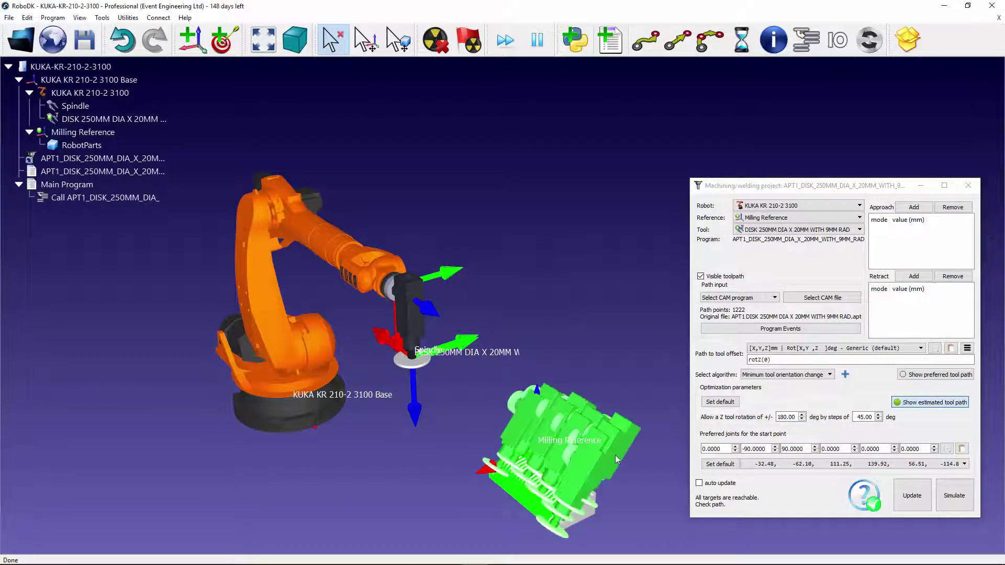
pyautogui.press('alt')
pyautogui.click(935, 403)
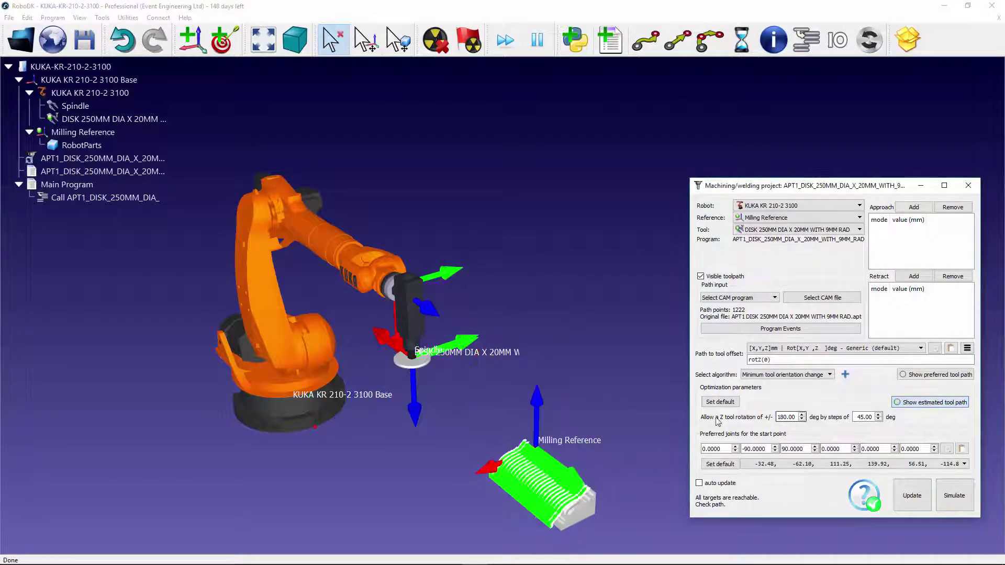
pyautogui.click(558, 444)
# Step: Move the part back toward the robot until all targets are reachable, and enable auto update
pyautogui.press('alt')
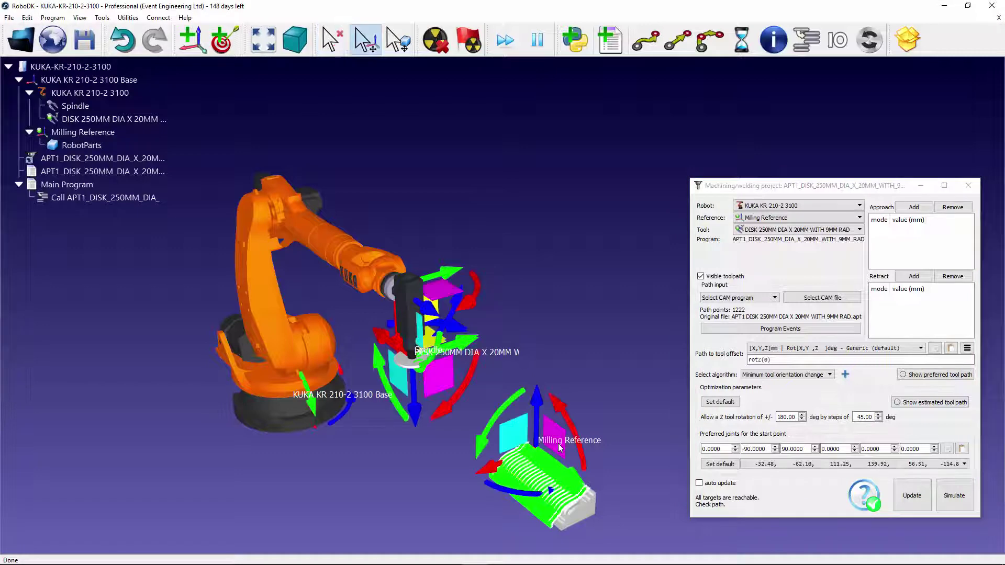
pyautogui.keyDown('alt'); pyautogui.moveTo(594, 461); pyautogui.dragTo(626, 466); pyautogui.keyUp('alt')
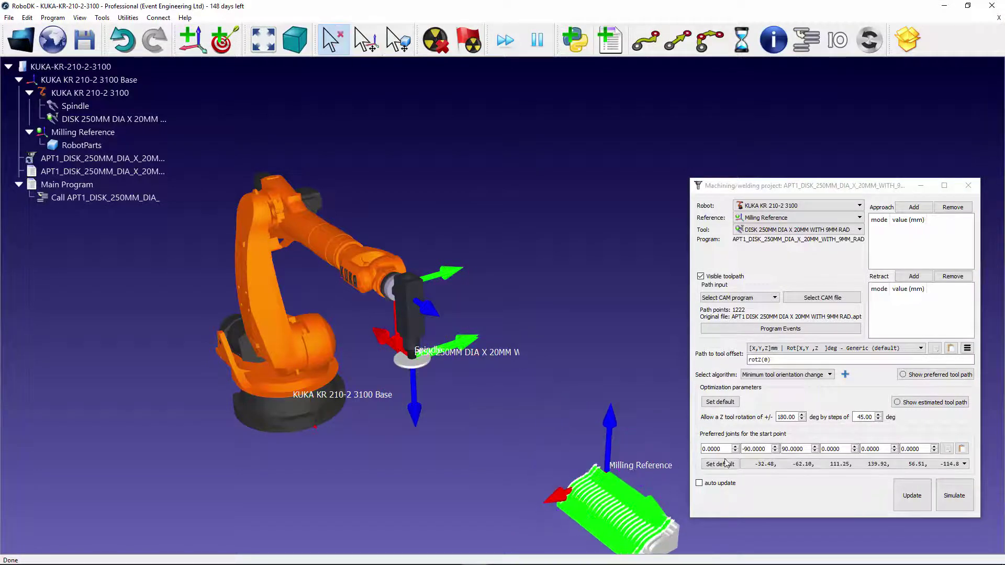
pyautogui.click(932, 403)
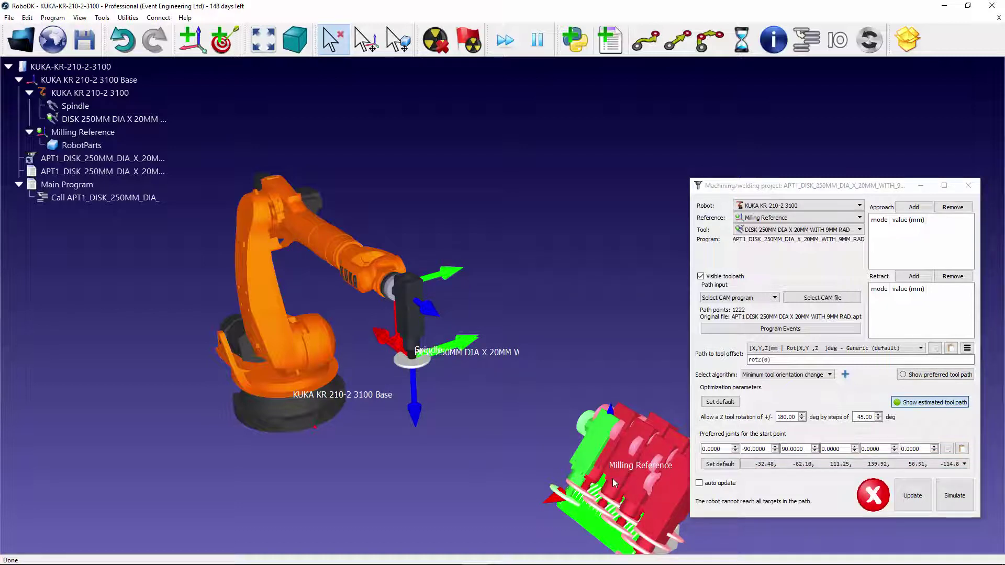
pyautogui.press('alt')
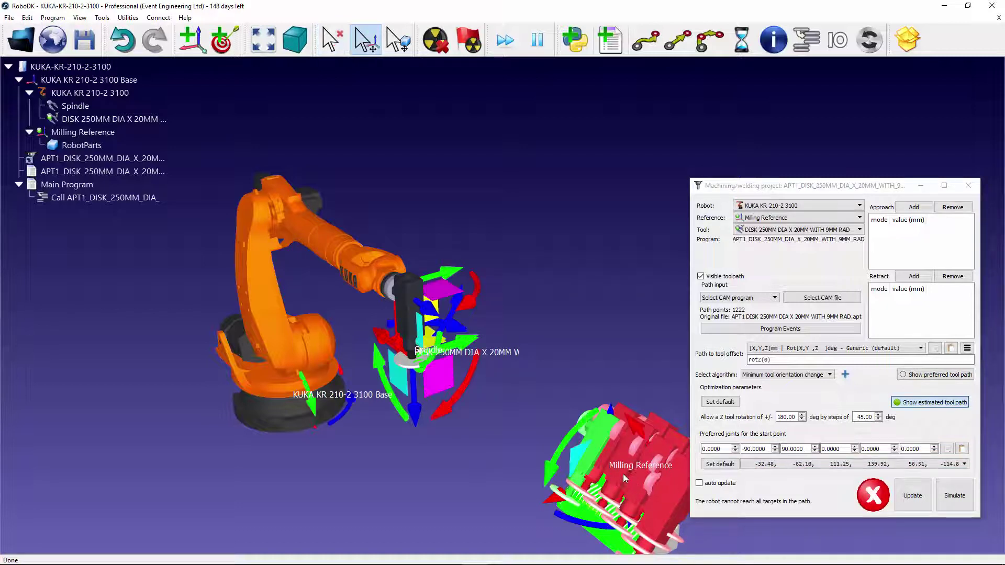
pyautogui.keyDown('alt'); pyautogui.moveTo(624, 473); pyautogui.dragTo(546, 449); pyautogui.keyUp('alt')
pyautogui.press('alt')
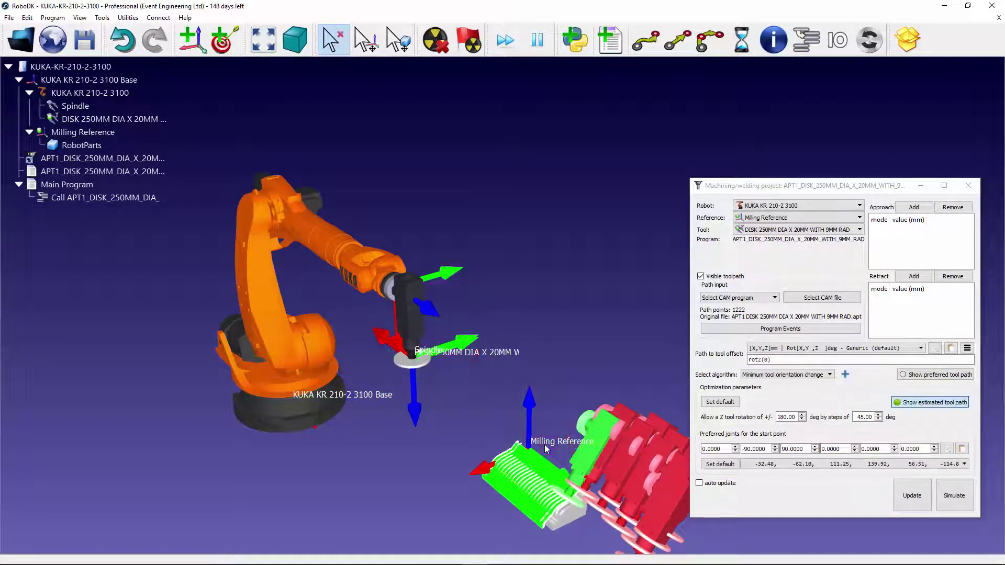
pyautogui.click(699, 484)
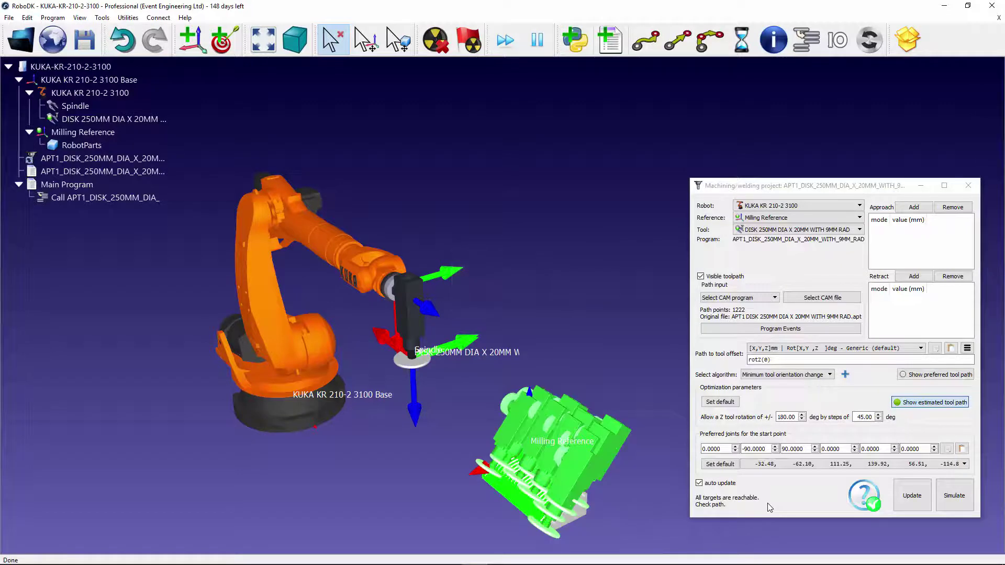
# Step: Recalculate the cornice path, then simulate the APT1 program on the KUKA and scrub it forward
pyautogui.click(911, 496)
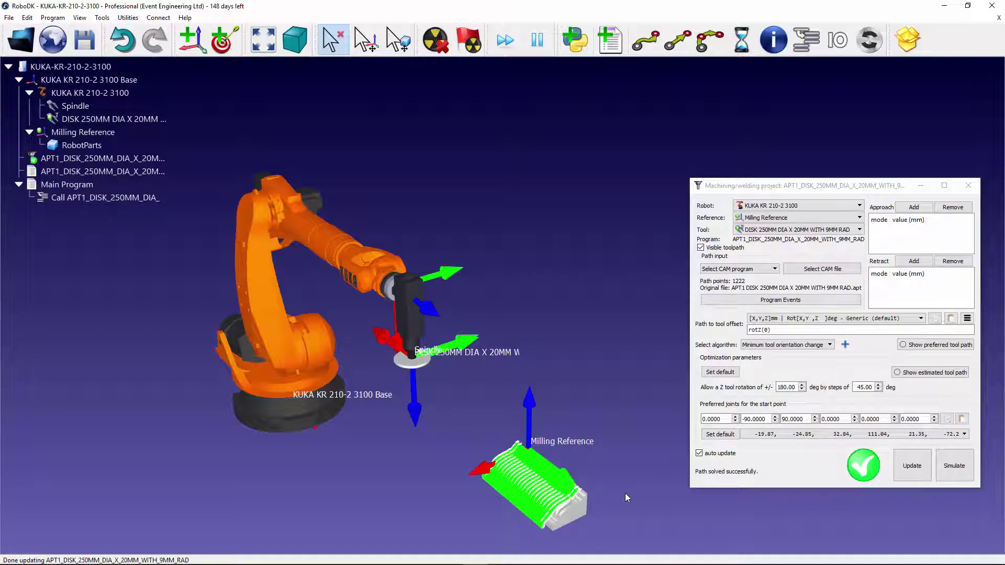
pyautogui.doubleClick(90, 173)
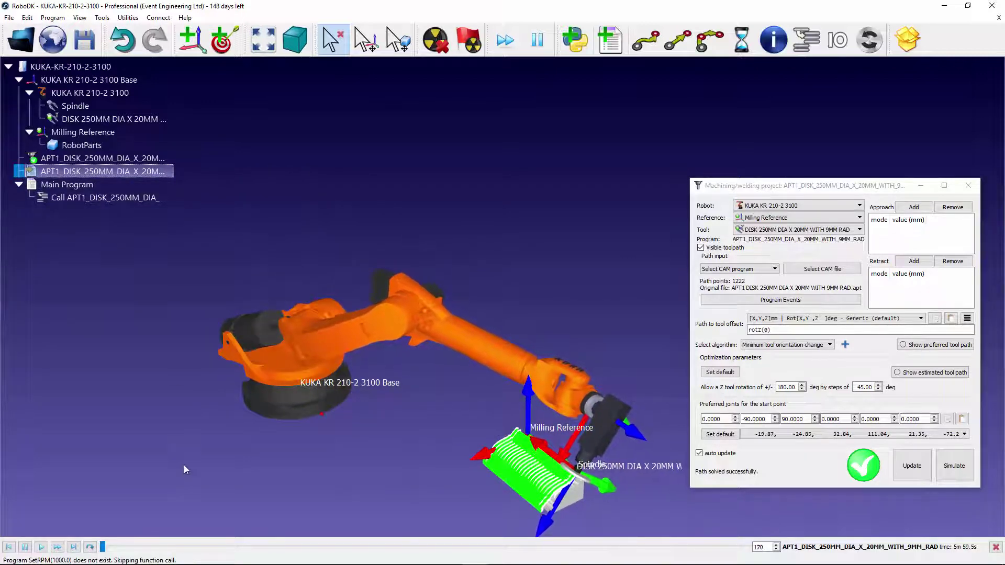
pyautogui.moveTo(105, 548); pyautogui.dragTo(225, 542)
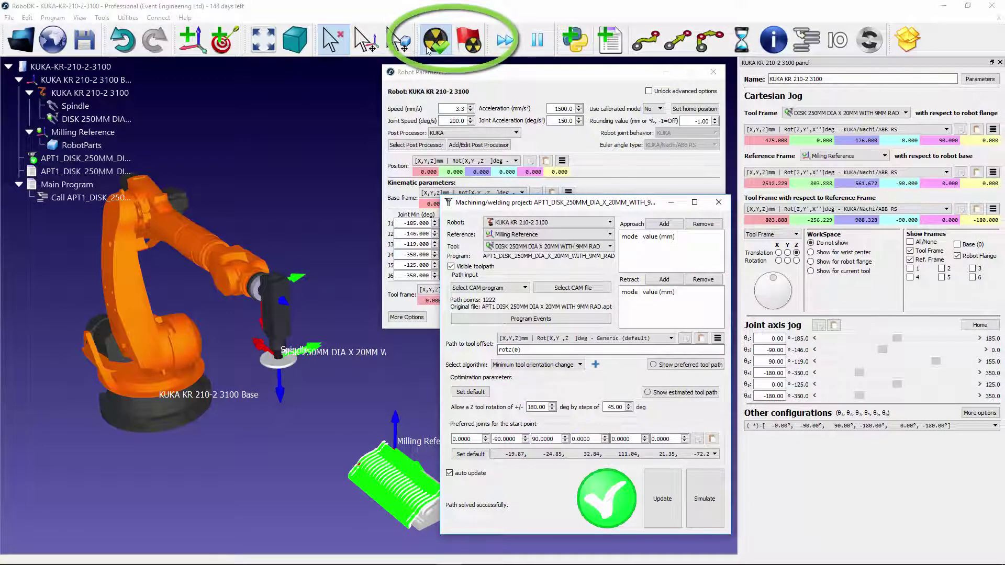
# Step: Review collision map settings and joint configurations, keeping the KUKA/Nachi/ABB RS angle convention
pyautogui.click(464, 46)
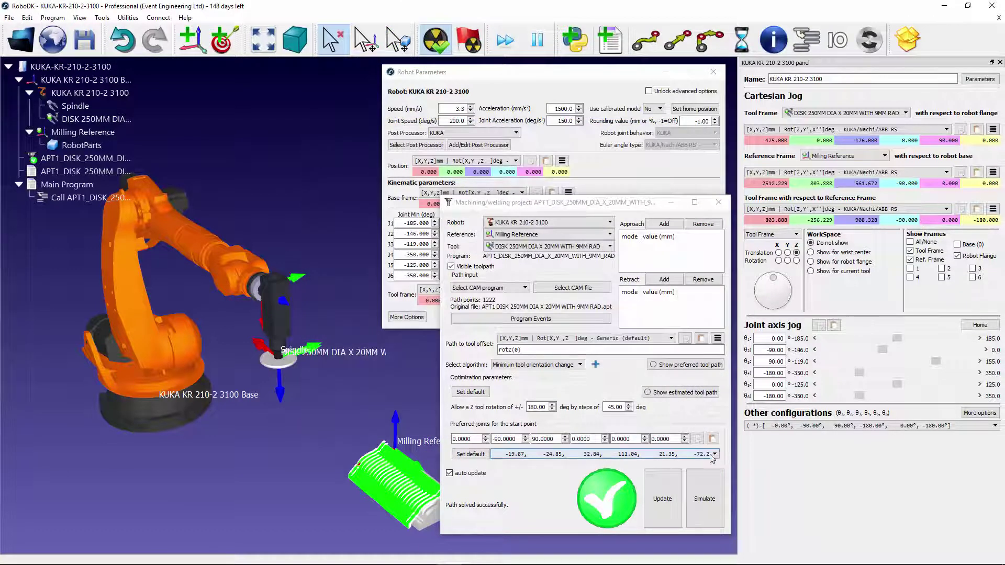
pyautogui.click(715, 455)
pyautogui.click(715, 455)
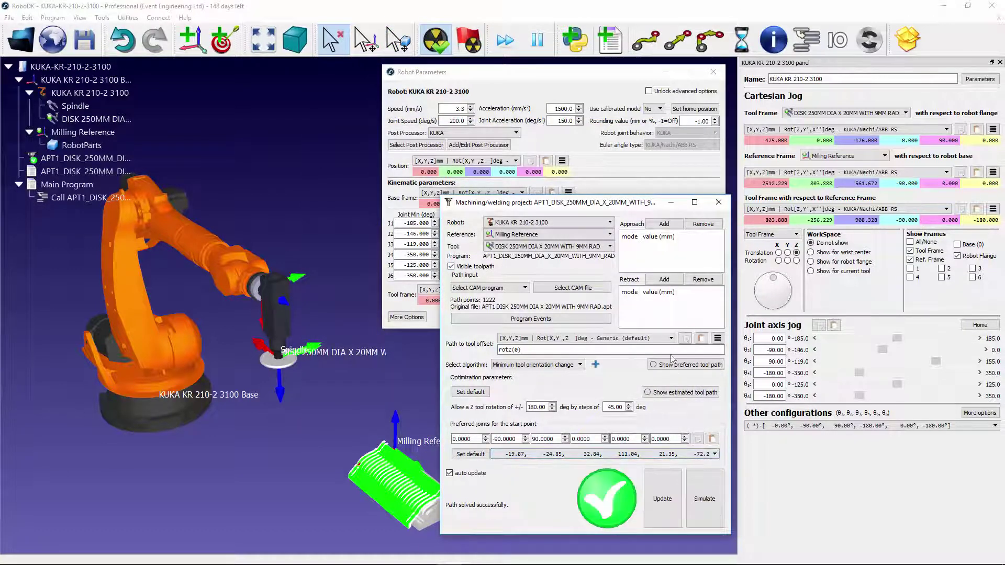
pyautogui.click(995, 427)
pyautogui.click(996, 431)
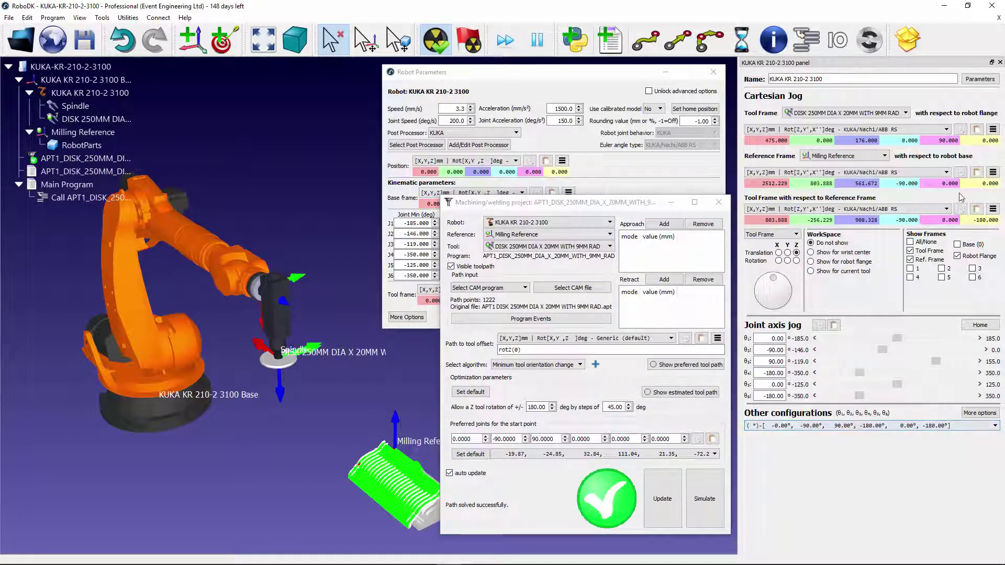
pyautogui.click(947, 130)
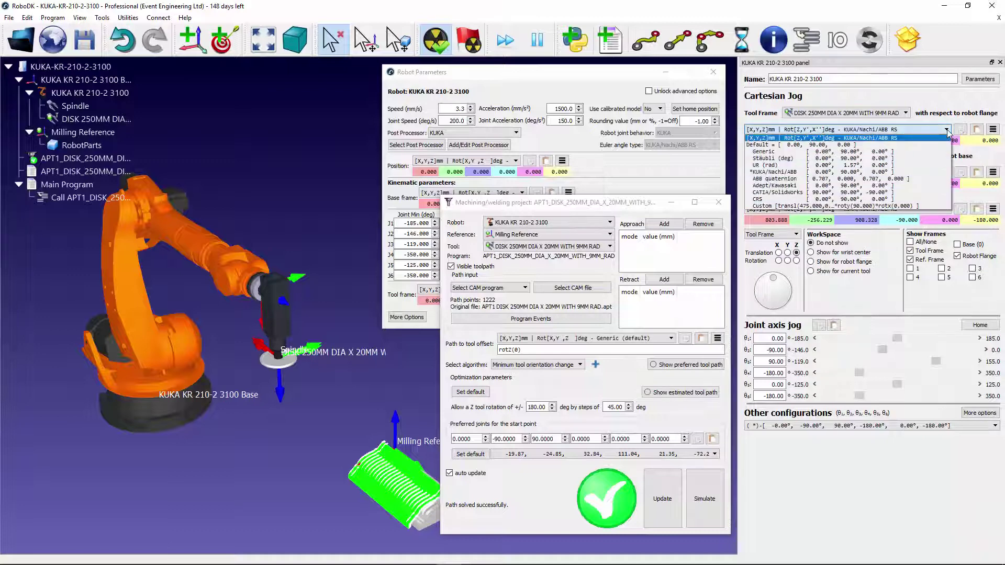
pyautogui.click(948, 131)
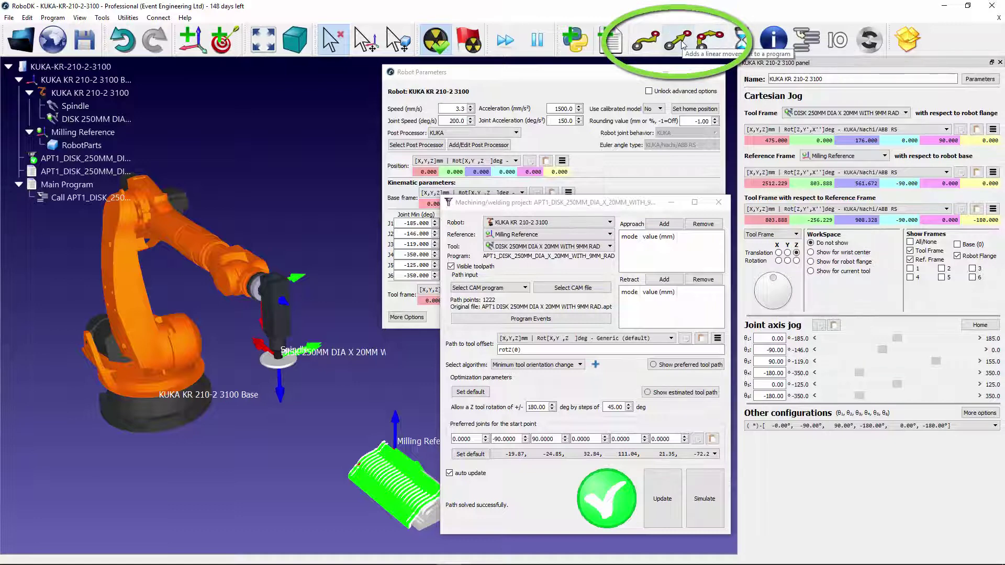
# Step: Set the simulation export format to pdf, then close the export settings
pyautogui.click(9, 17)
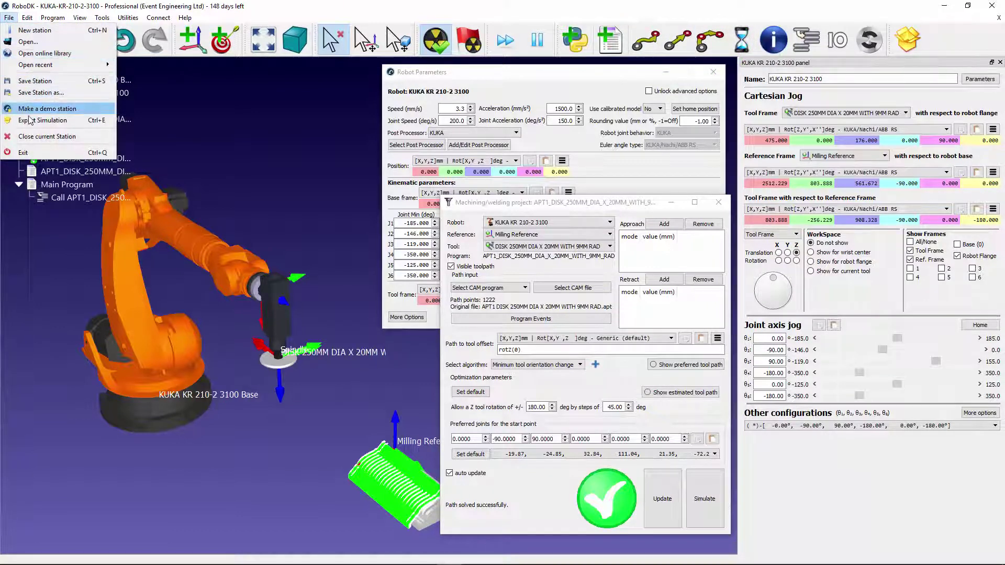
pyautogui.click(30, 120)
pyautogui.click(467, 260)
pyautogui.click(464, 271)
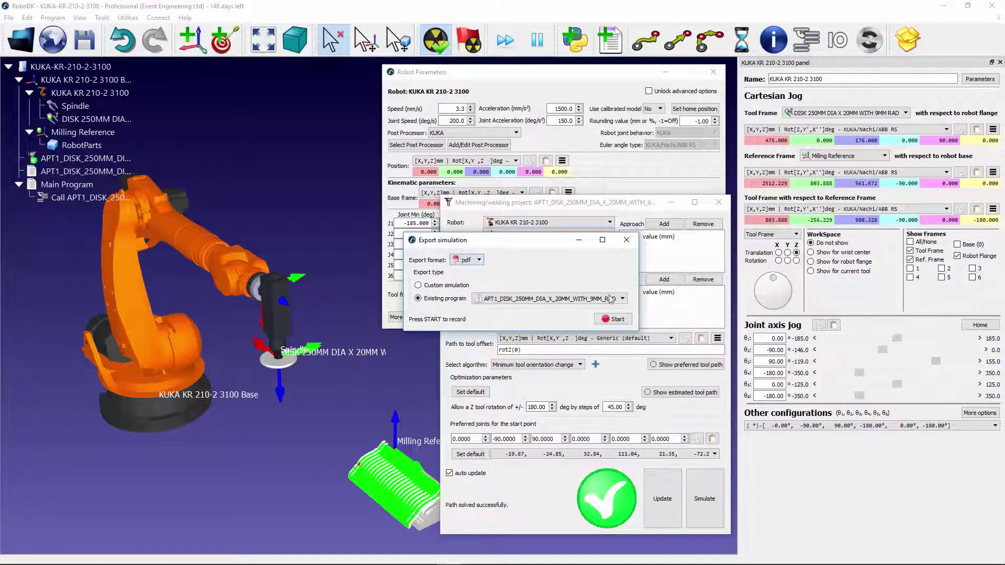
pyautogui.click(628, 241)
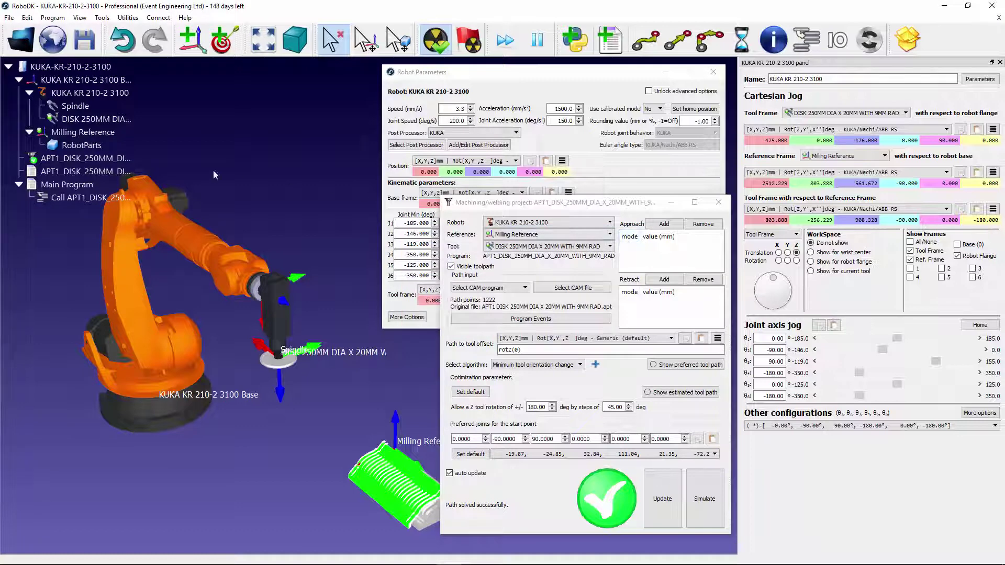
# Step: Generate APT1_DISK_250MM_DIA_X_20MM_WITH_9MM_RAD.src to the Desktop, replacing the existing file
pyautogui.rightClick(80, 170)
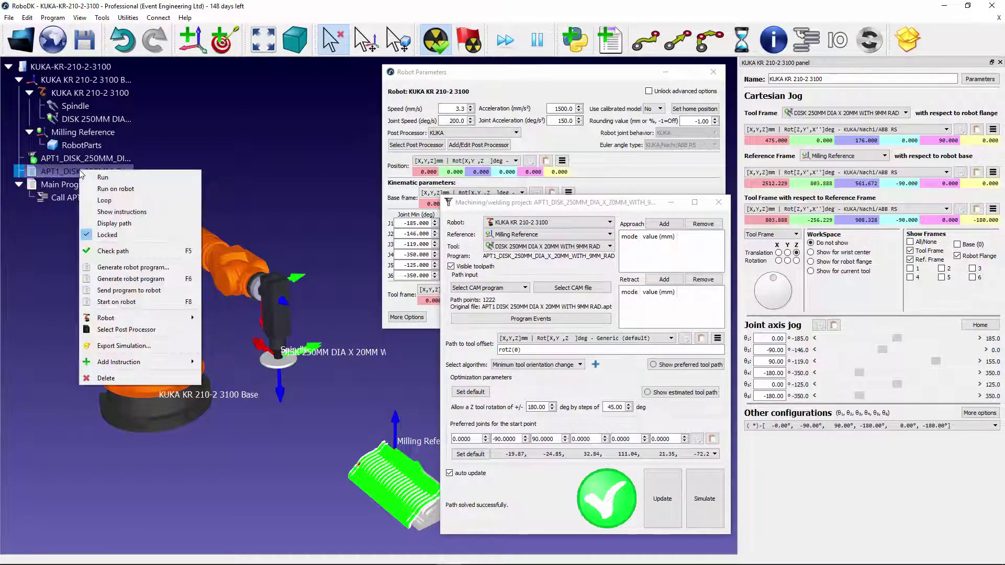
pyautogui.click(130, 269)
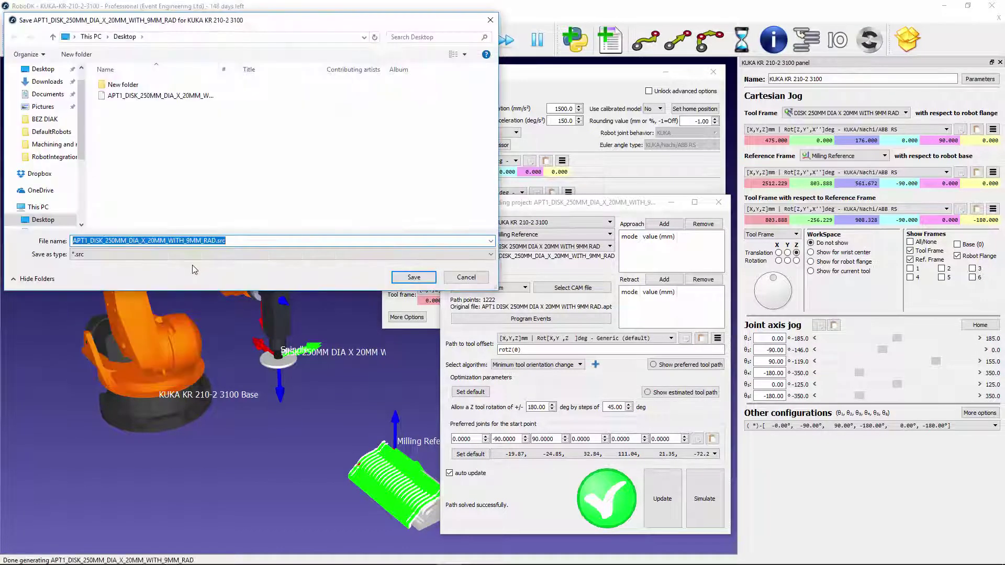
pyautogui.click(401, 277)
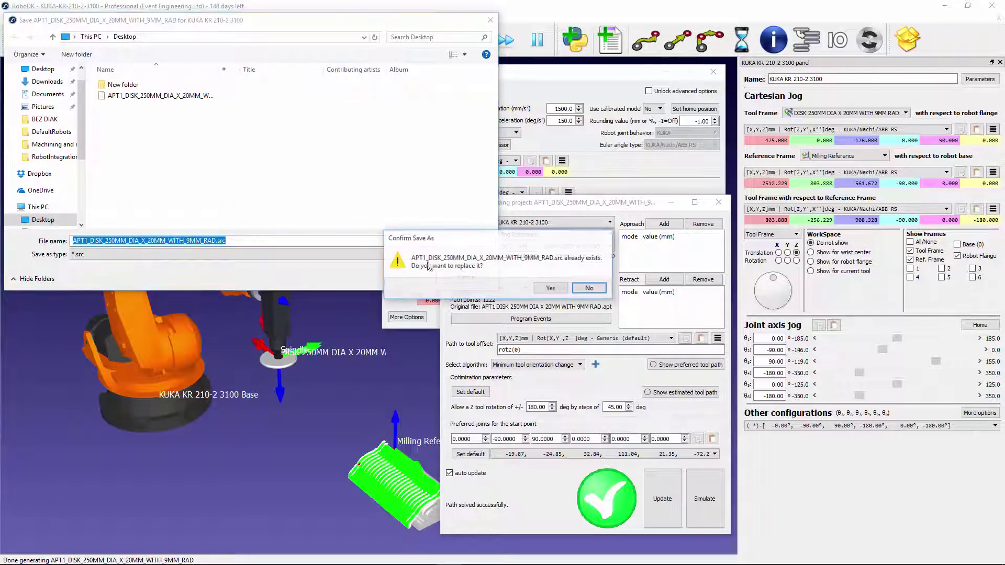
pyautogui.click(555, 288)
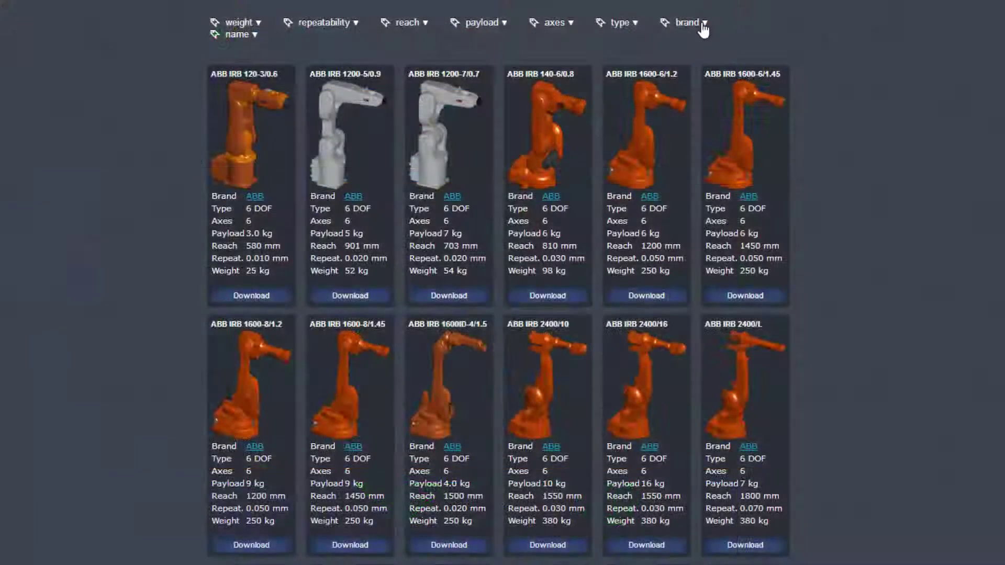
# Step: Expand the brand filter dropdown on the online robot library page
pyautogui.click(702, 24)
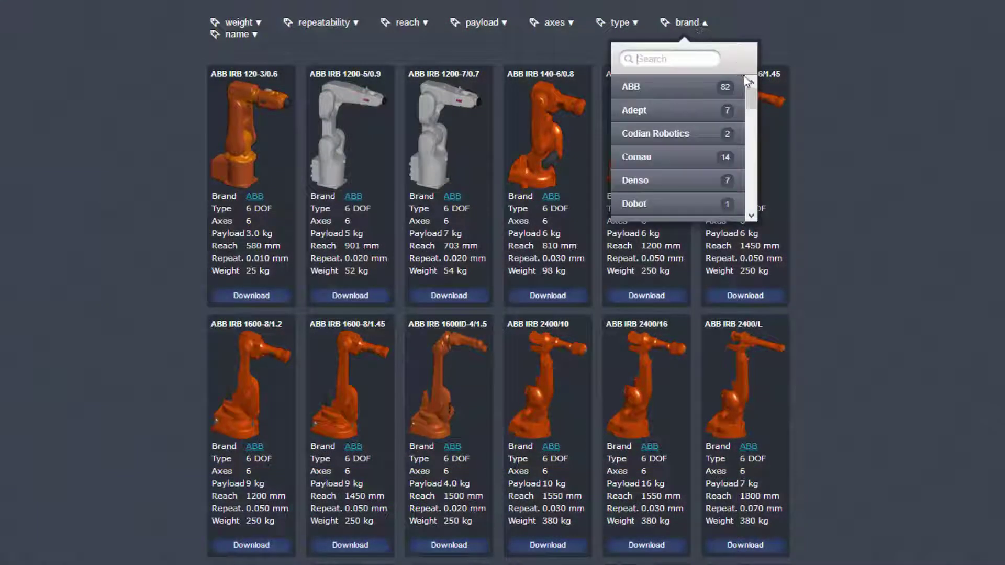